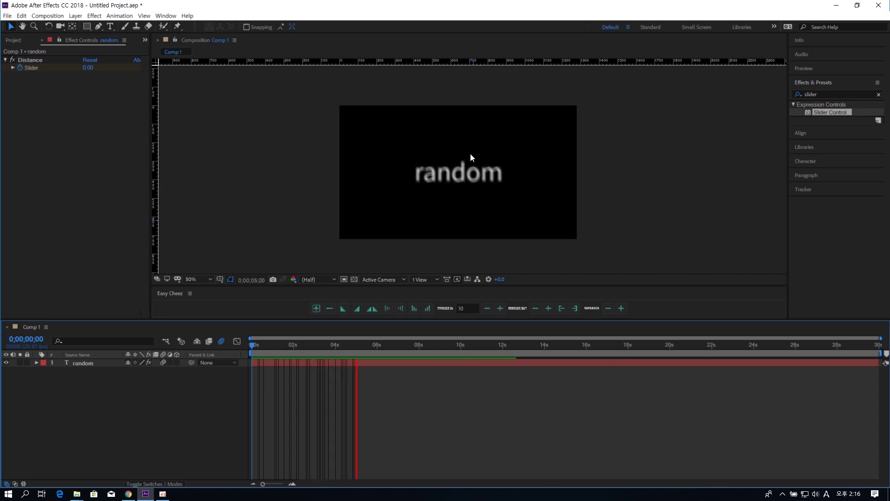
Preview the text animation in Comp 1 and examine the blurred text up close at 0;00;02;15 and 0;00;05;03.
key("space")
key("space")
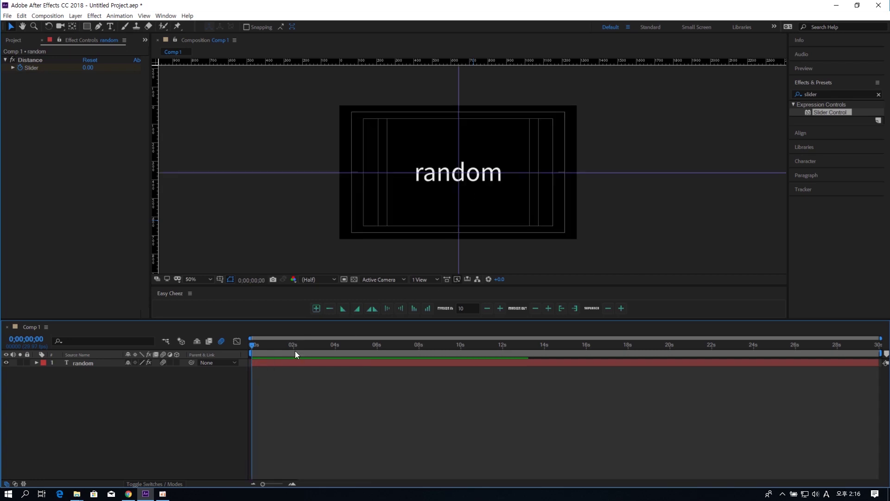
left_click(304, 346)
key("period")
left_click(491, 187)
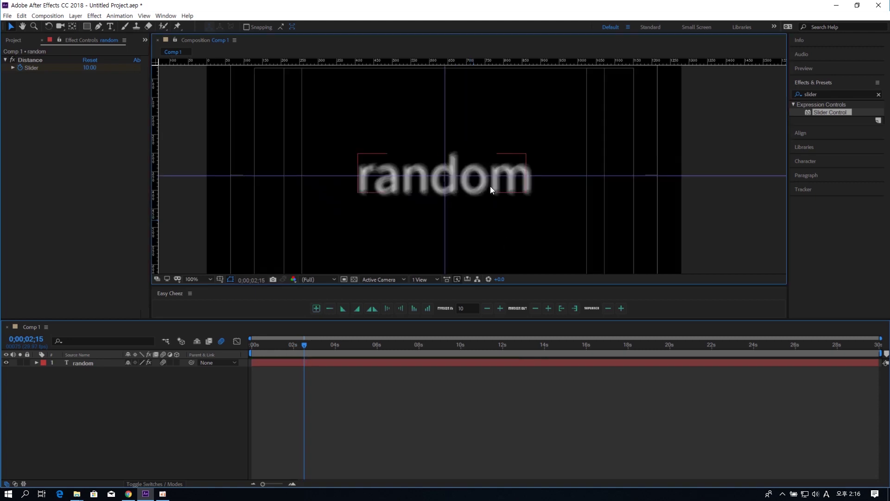
key("period")
key("period")
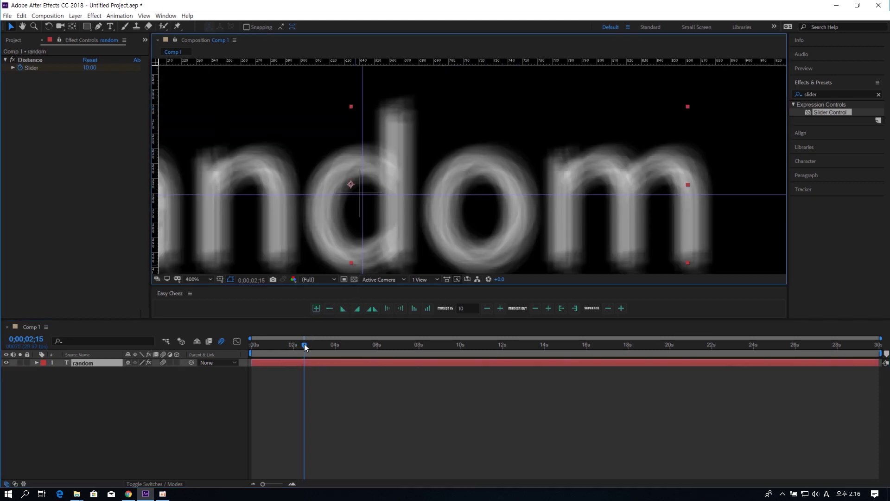
left_click_drag(304, 345, 358, 346)
key("comma")
key("comma")
key("comma")
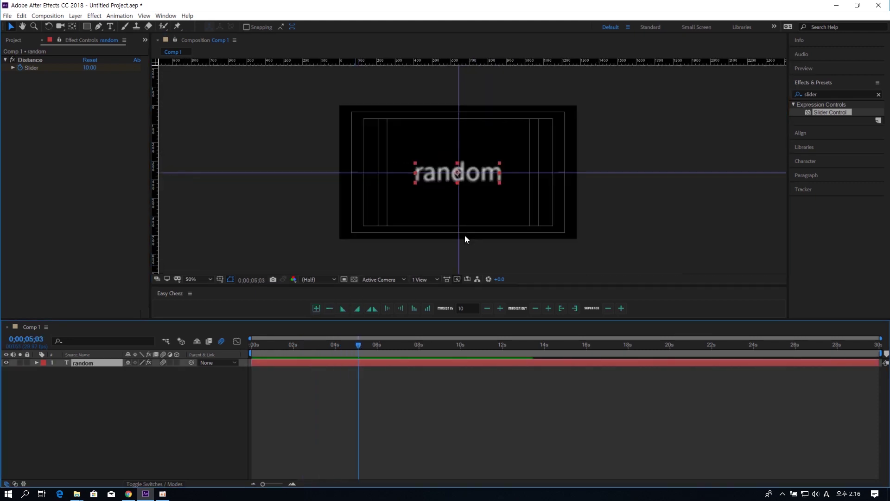
key("period")
key("period")
key("period")
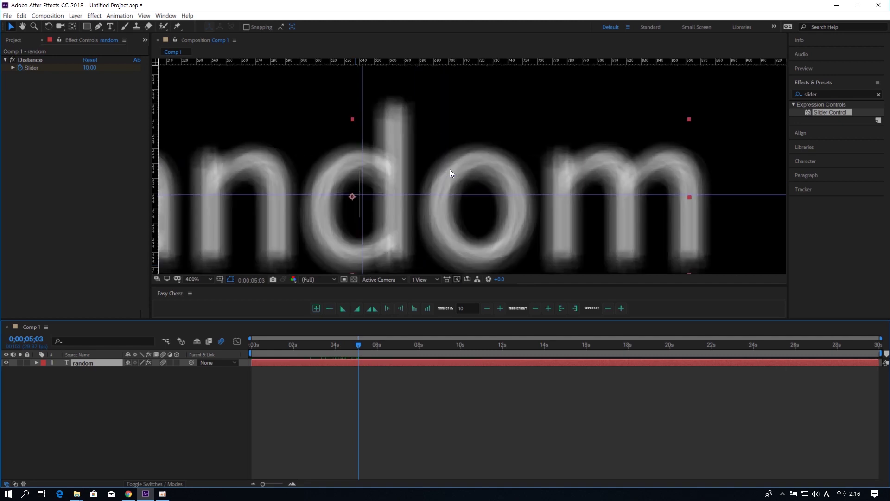
key("comma")
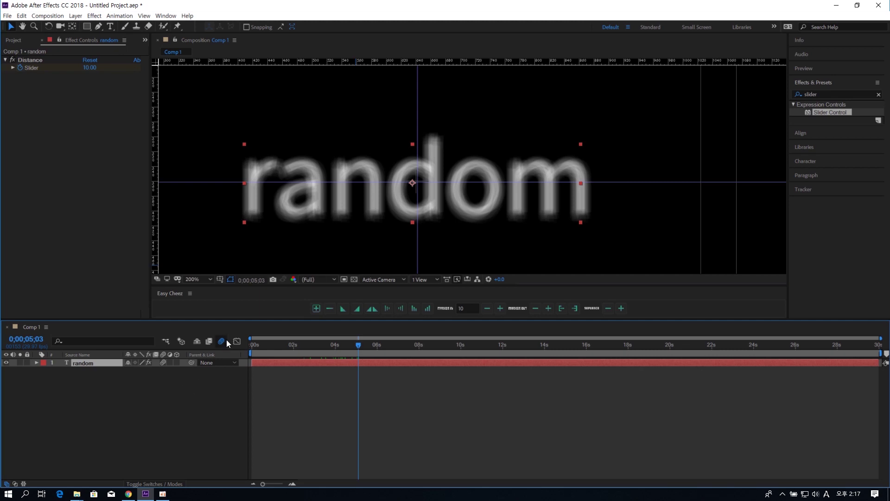
key("comma")
Play the Comp 1 animation again and examine the blurred text at 0;00;03;24.
key("space")
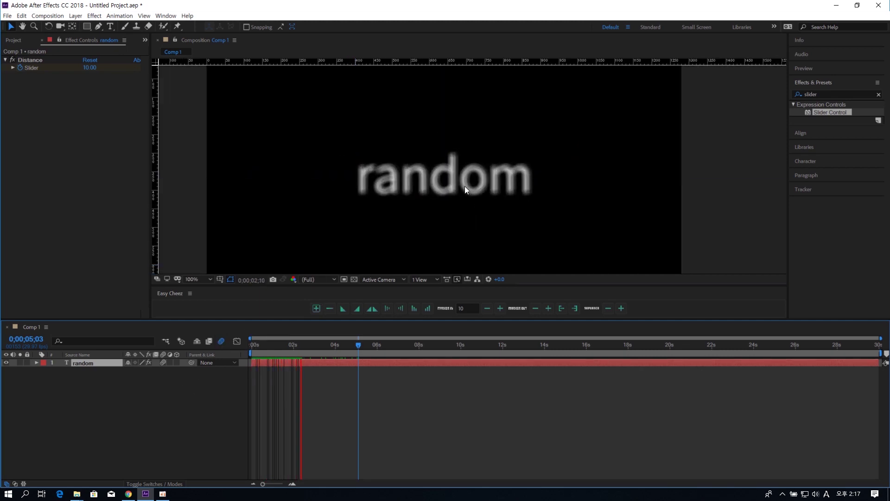
left_click_drag(358, 355, 331, 352)
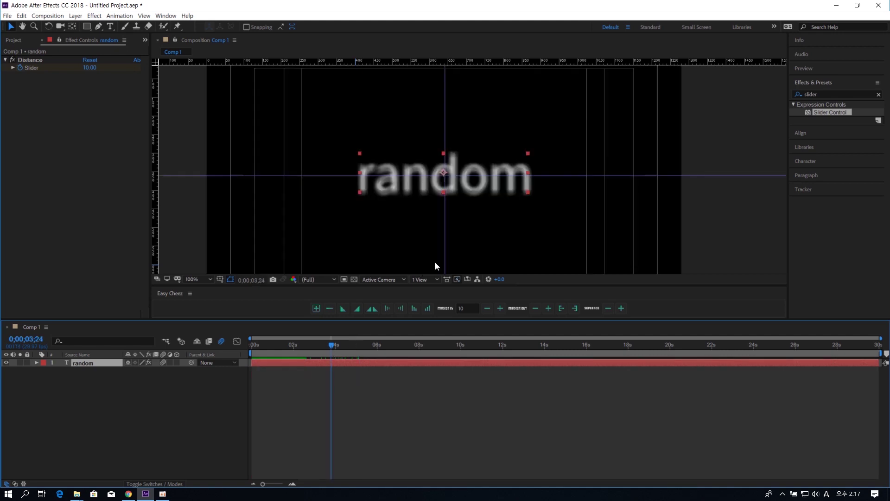
key("period")
key("period")
key("comma")
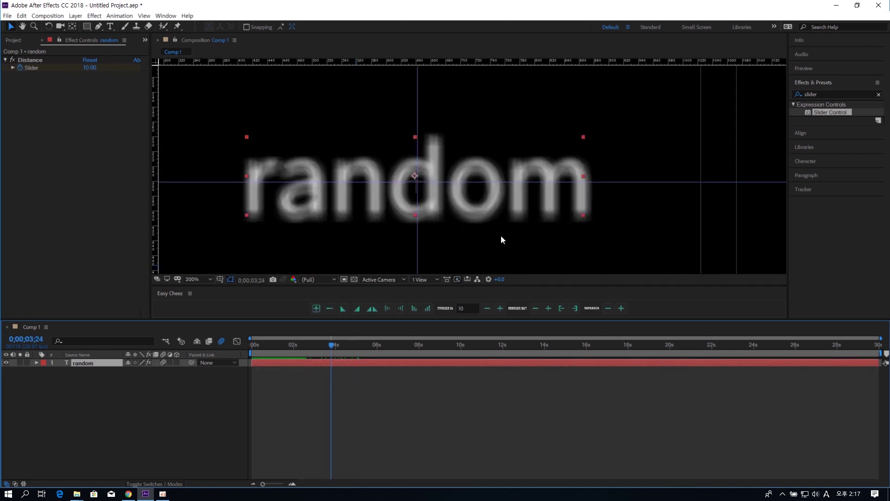
key("comma")
key("comma")
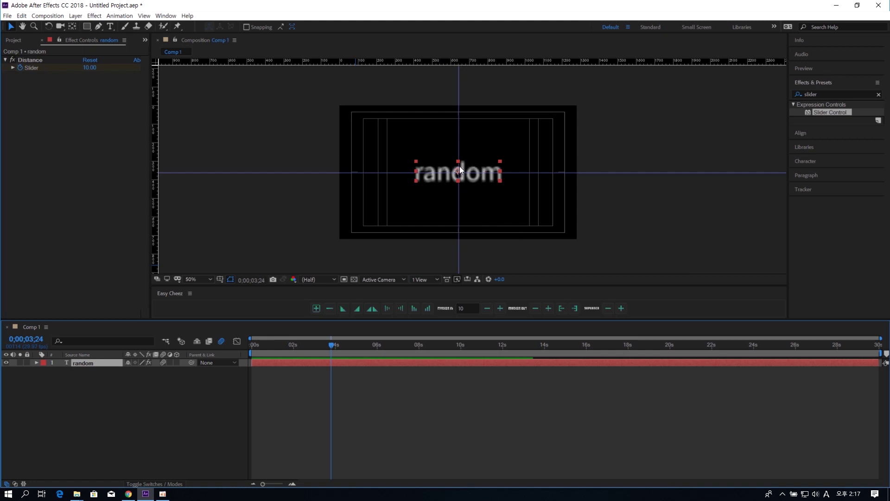
key("period")
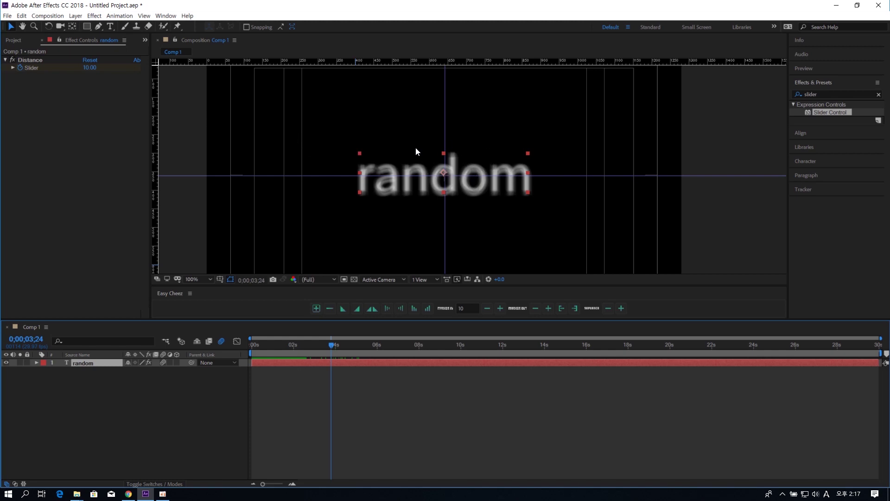
Create a new composition named Comp 2 with the HDV/HDTV 720 29.97 preset and a 30-second duration.
left_click(19, 41)
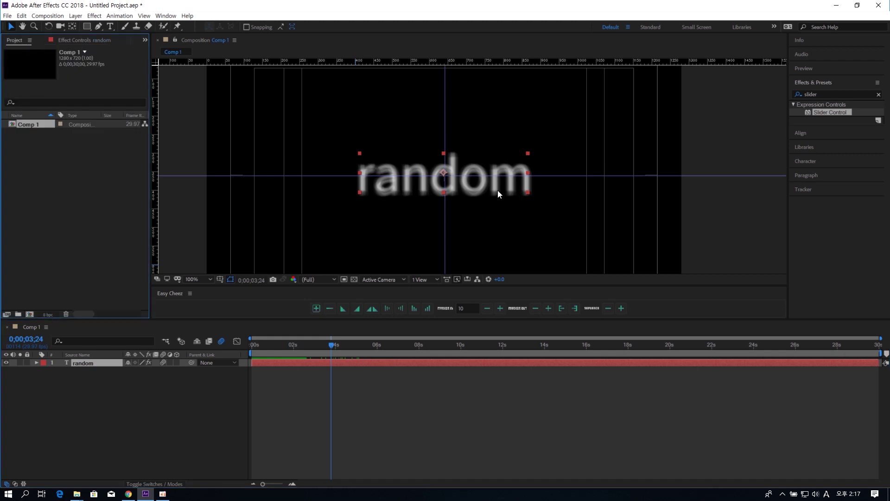
right_click(74, 159)
left_click(453, 232)
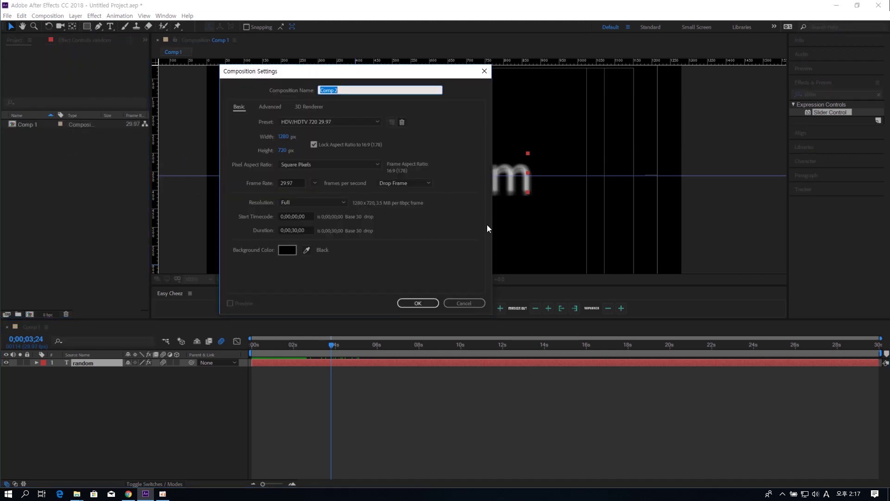
key("Return")
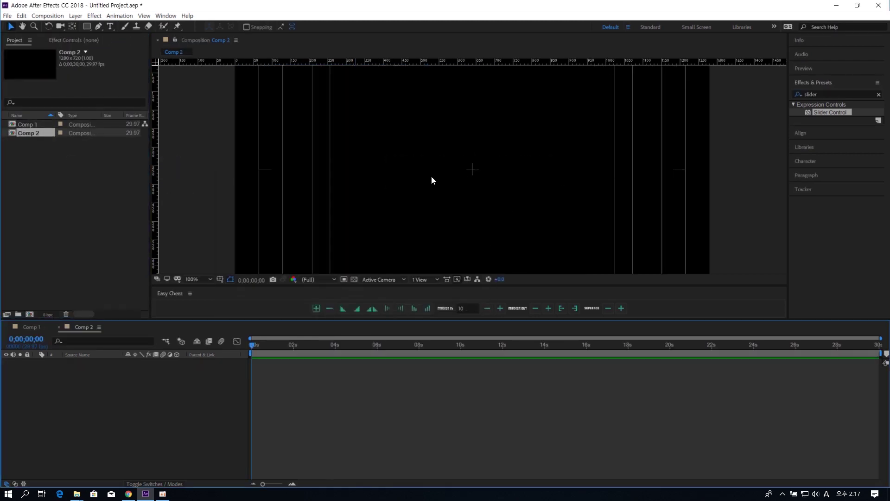
Add a text layer reading "Random" in Comp 2.
left_click(109, 27)
left_click(451, 178)
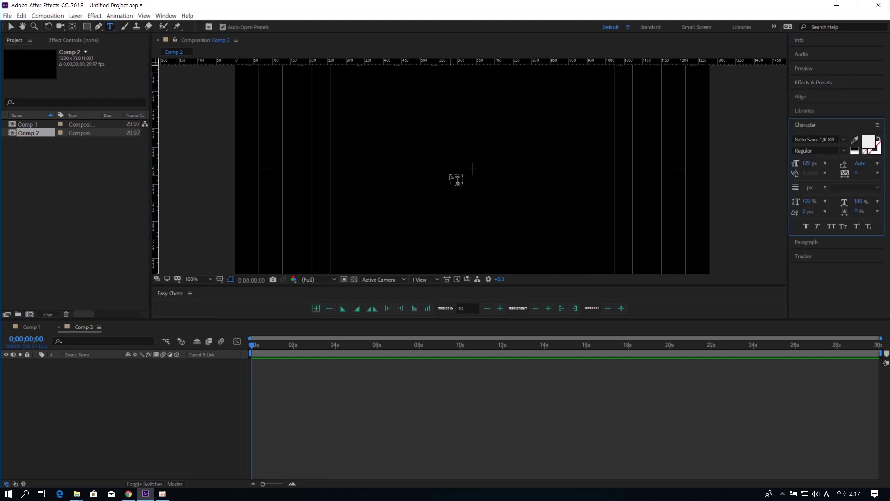
type("RAN")
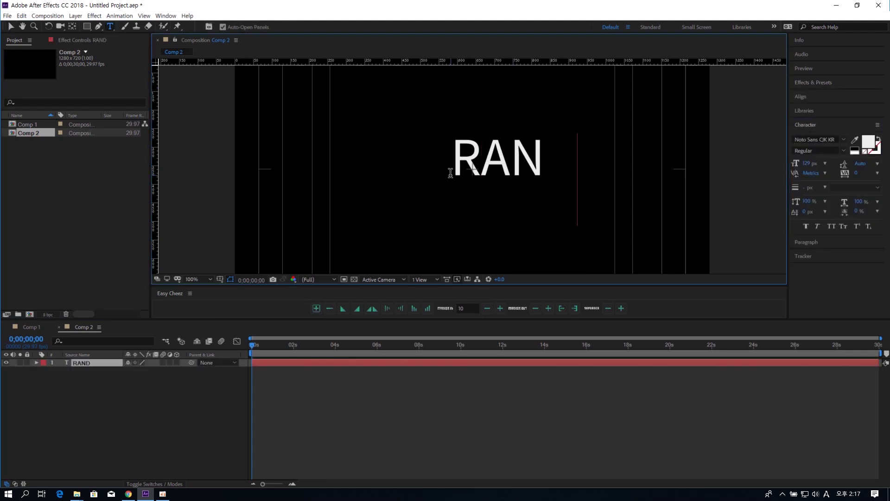
type("DOP")
key("BackSpace")
key("ctrl+a")
type("Random")
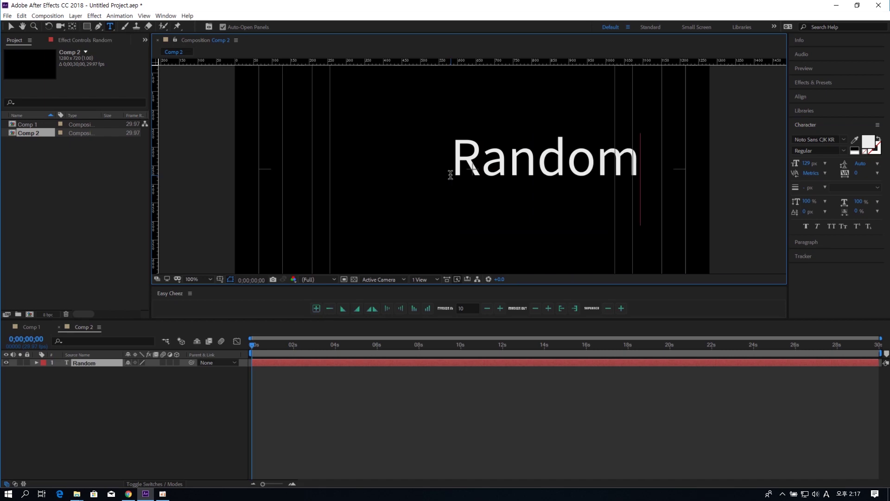
key("Escape")
key("v")
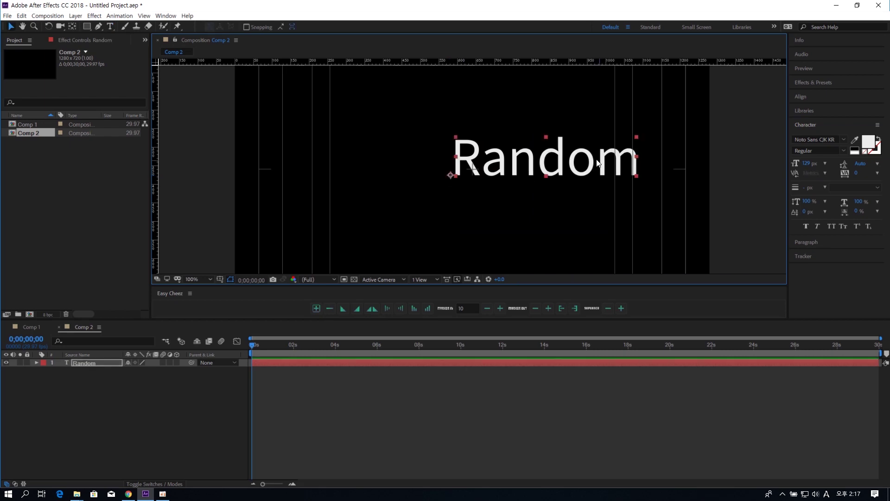
Center the Random text in the frame and place its anchor point at the middle of the text.
left_click_drag(578, 162, 474, 172)
key("y")
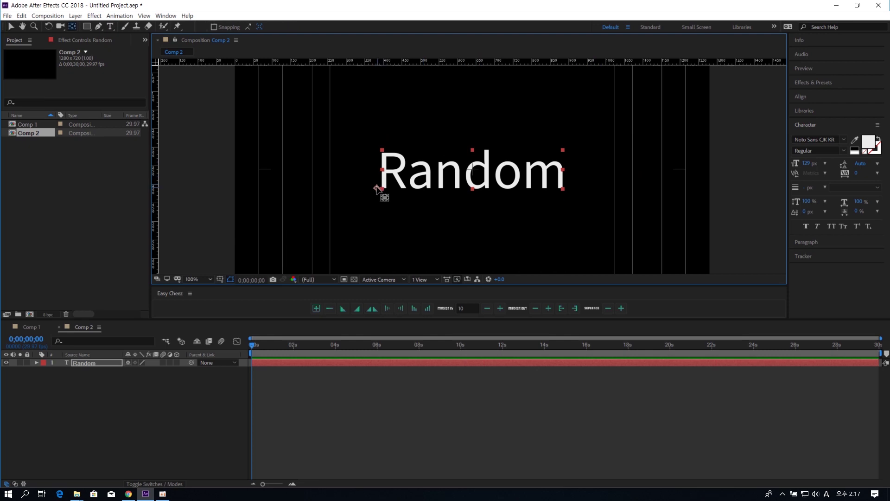
left_click(487, 225)
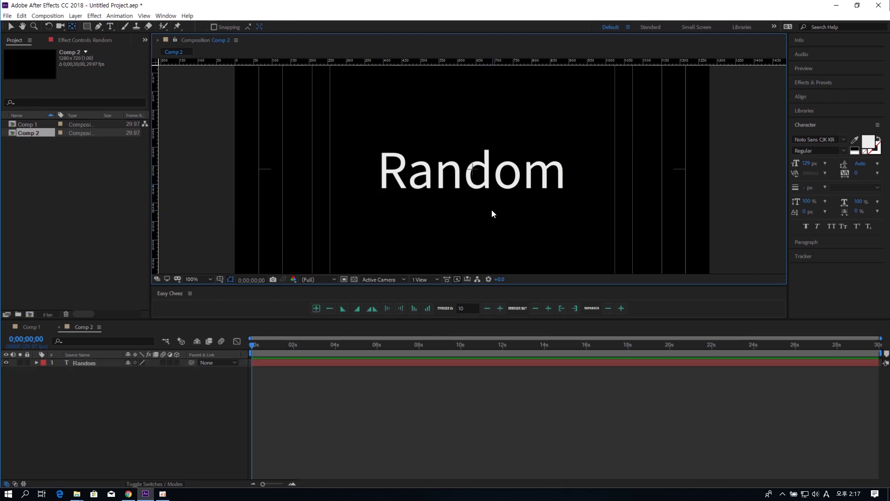
key("v")
left_click(491, 184)
key("comma")
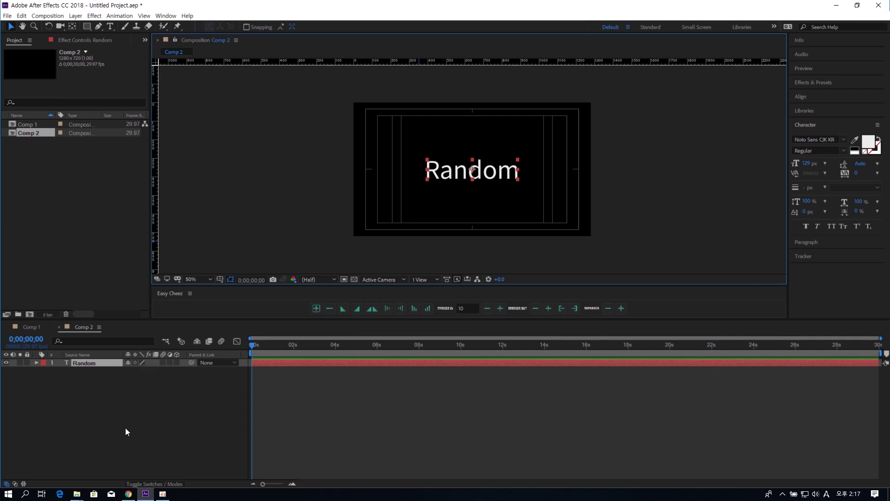
Reveal the Random layer's Opacity and Position properties in the timeline.
left_click(116, 412)
key("t")
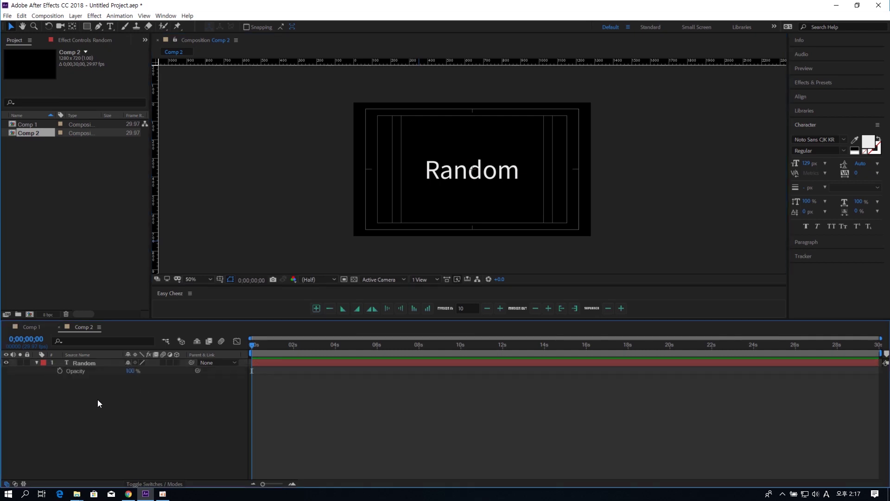
left_click(82, 372)
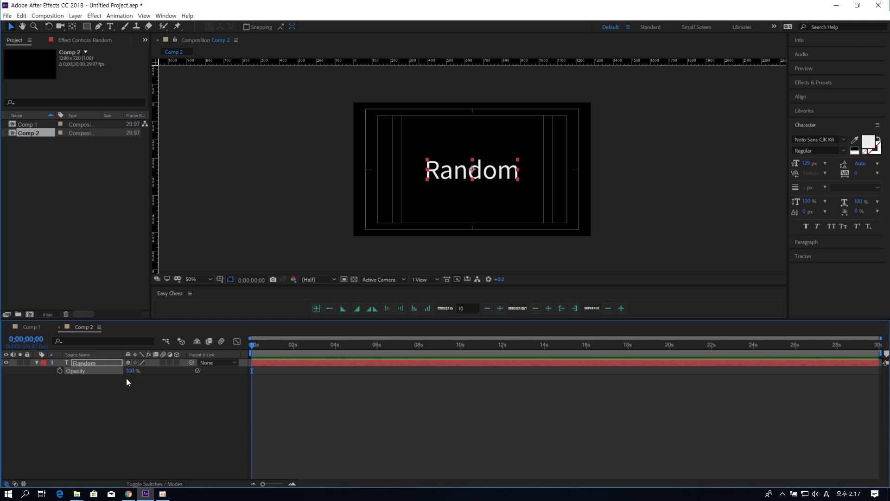
key("shift+p")
Try separating the text's Position into X and Y and shifting only Y, and recombine the dimensions at 640, 360.
right_click(91, 372)
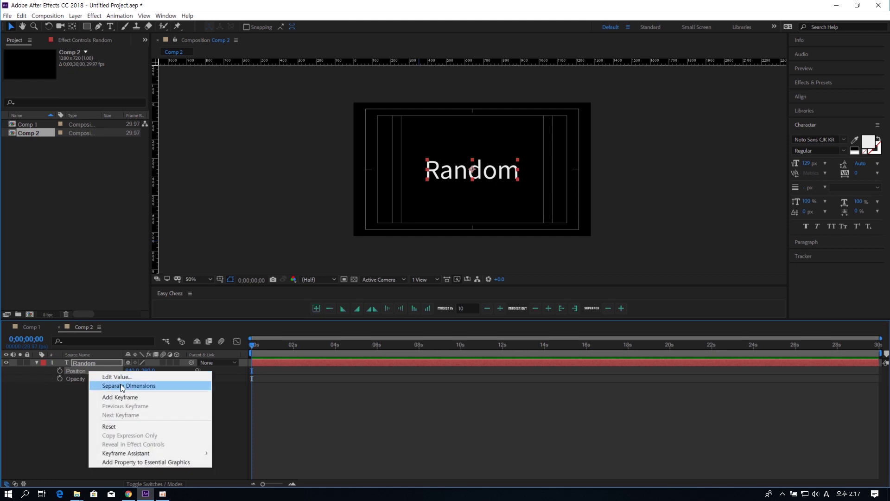
left_click(131, 386)
left_click(125, 379)
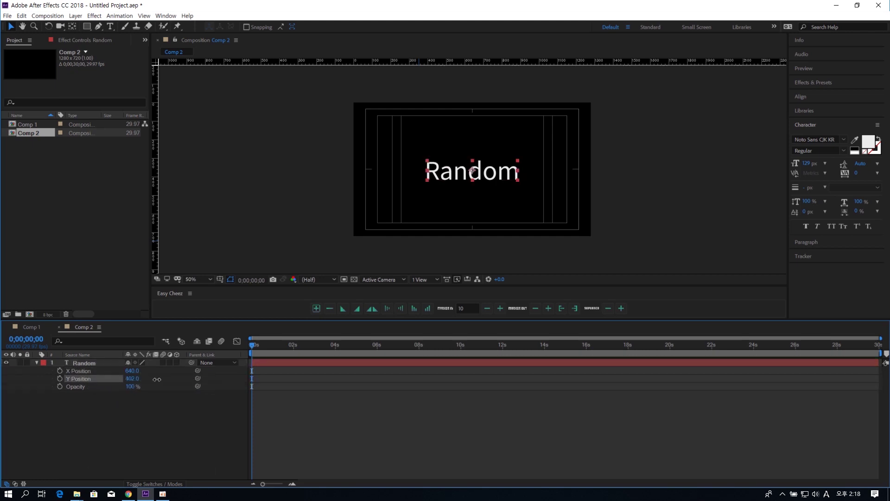
left_click_drag(157, 380, 123, 379)
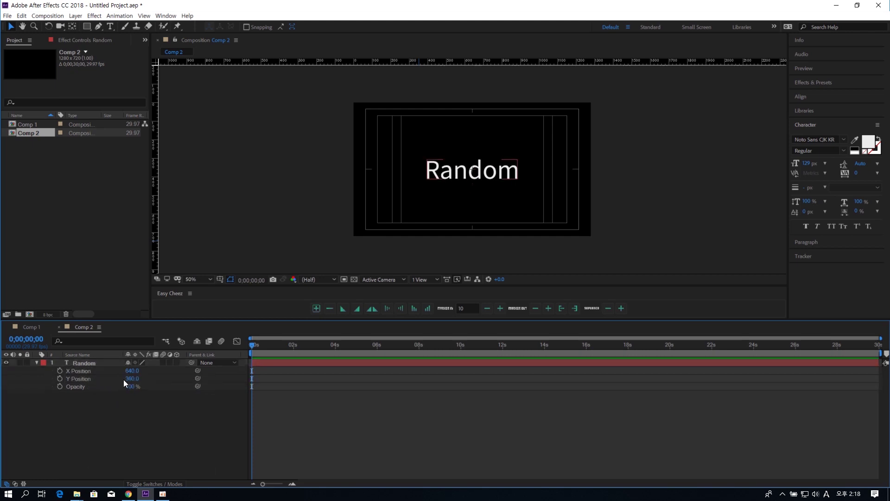
left_click(319, 374)
right_click(79, 371)
left_click(173, 415)
left_click(98, 405)
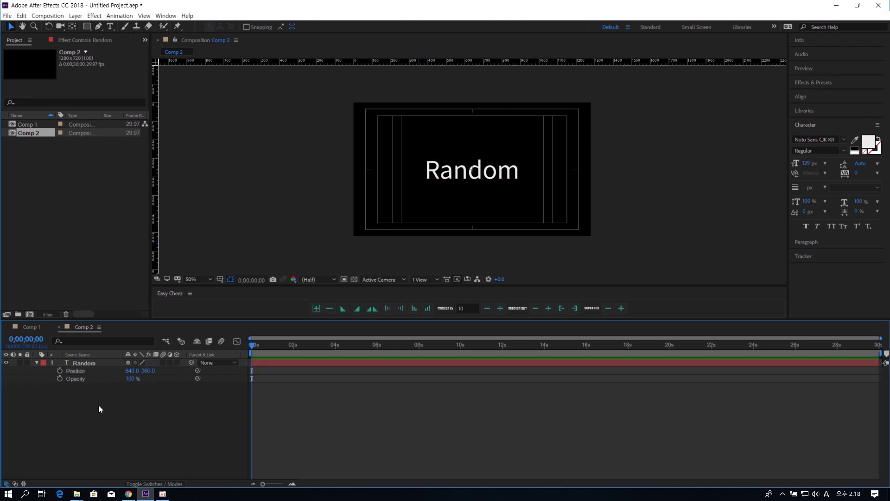
Add the expression [100, 100]; to the Random layer's Position property.
left_click(86, 373)
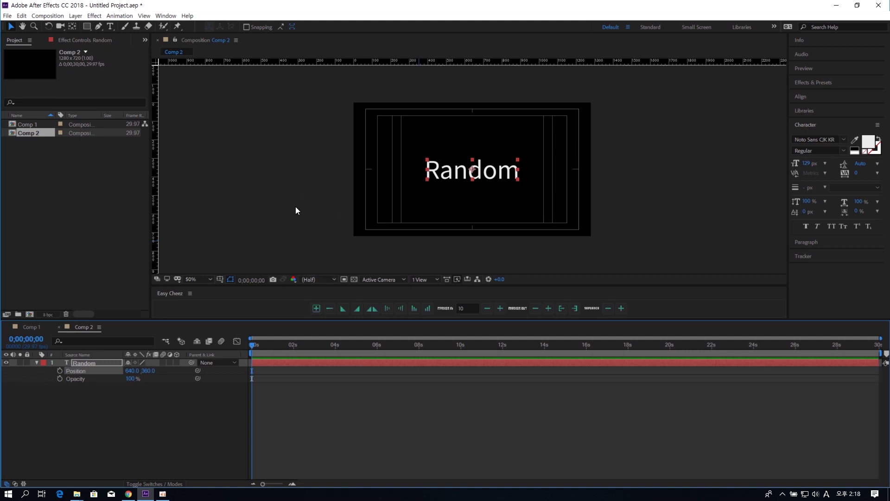
left_click(333, 216)
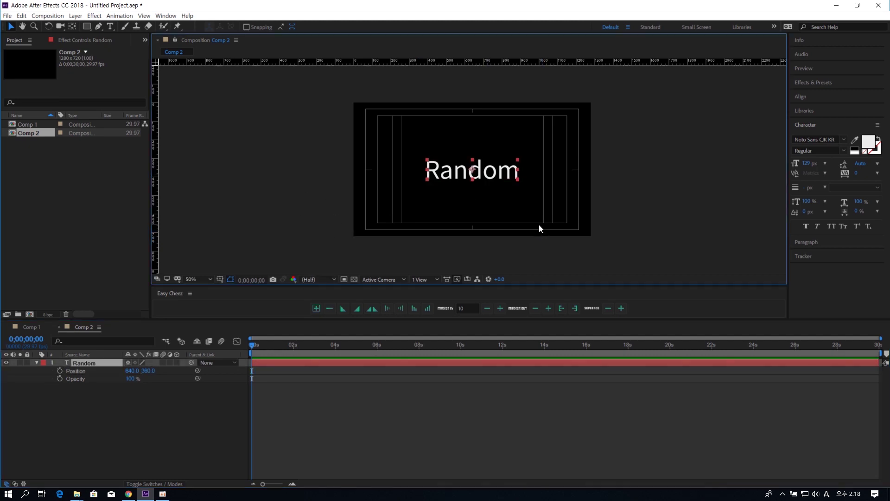
left_click(88, 372)
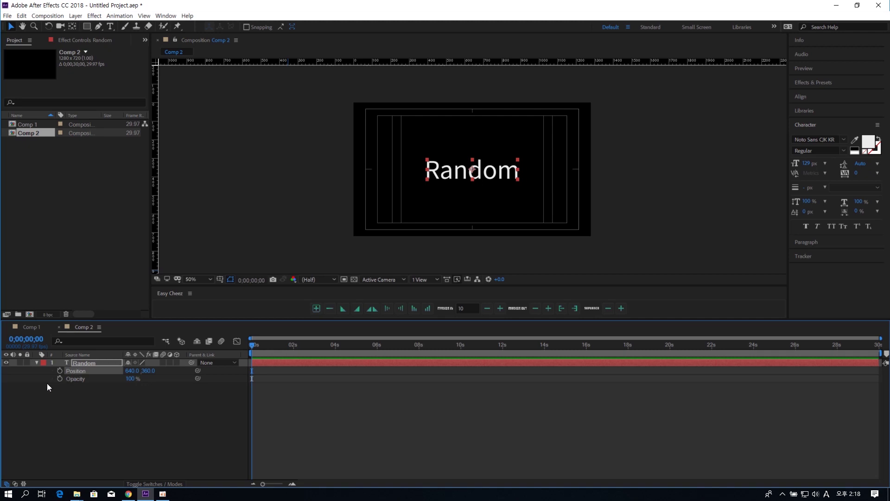
left_click(60, 371, "alt")
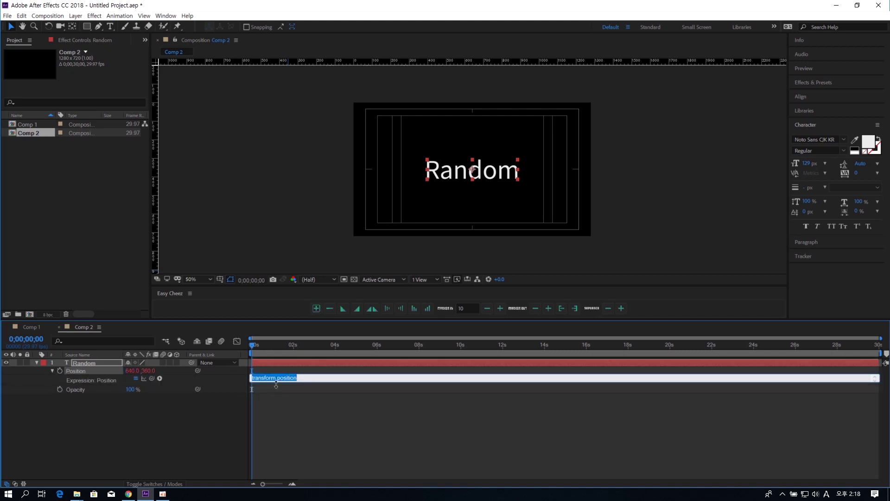
left_click(305, 388)
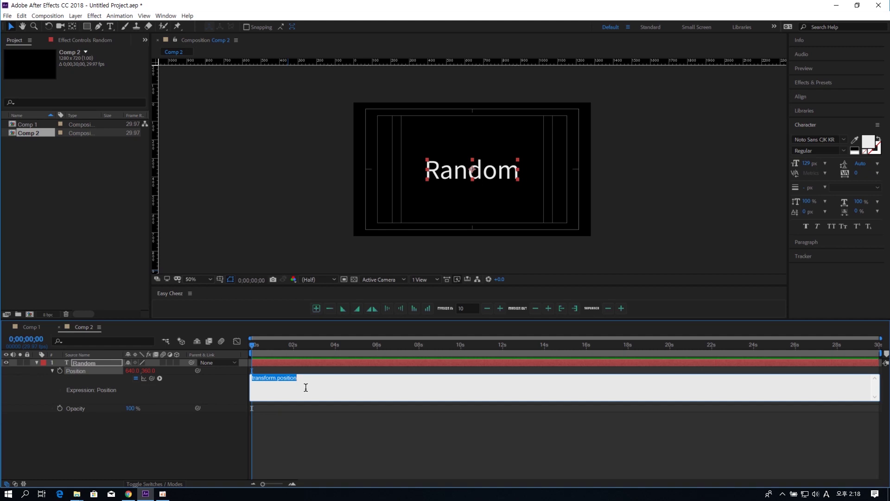
key("BackSpace")
type("[100, 100];")
left_click(272, 384)
left_click(346, 207)
Try to move the Random text by hand within the frame while its Position expression is active.
left_click(392, 122)
scroll(408, 163, "up", 2)
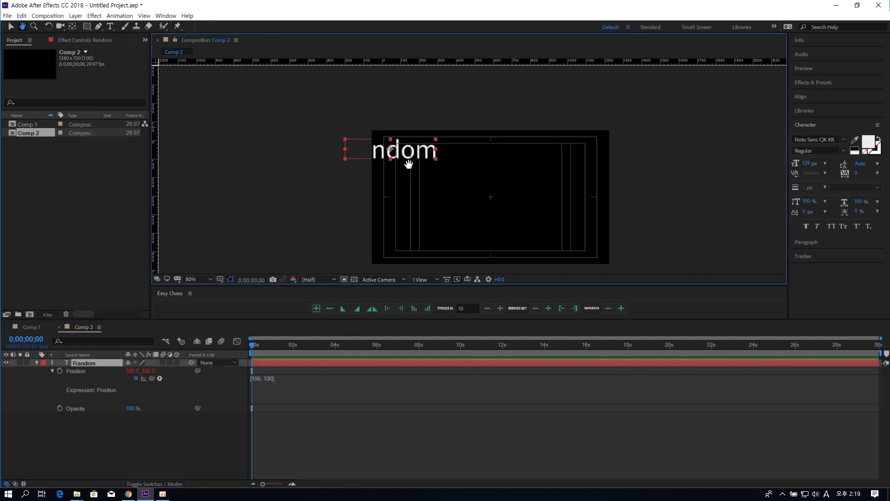
left_click_drag(373, 163, 345, 255)
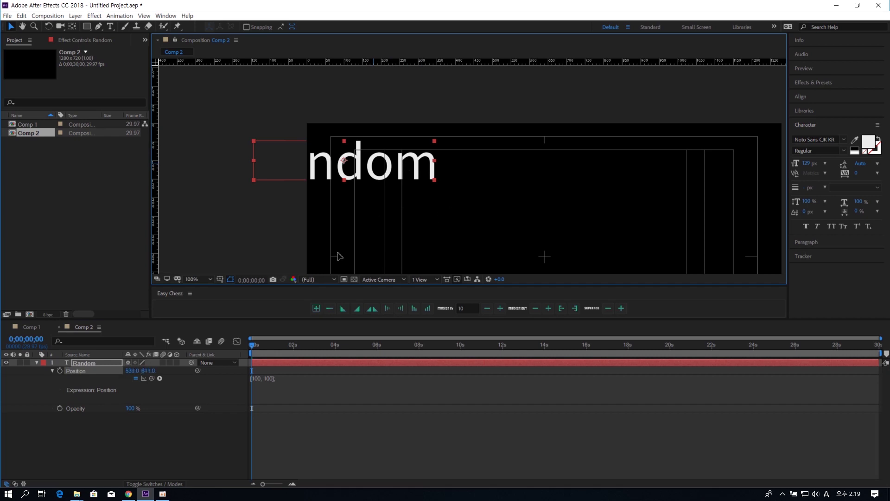
left_click(280, 379)
left_click(353, 218)
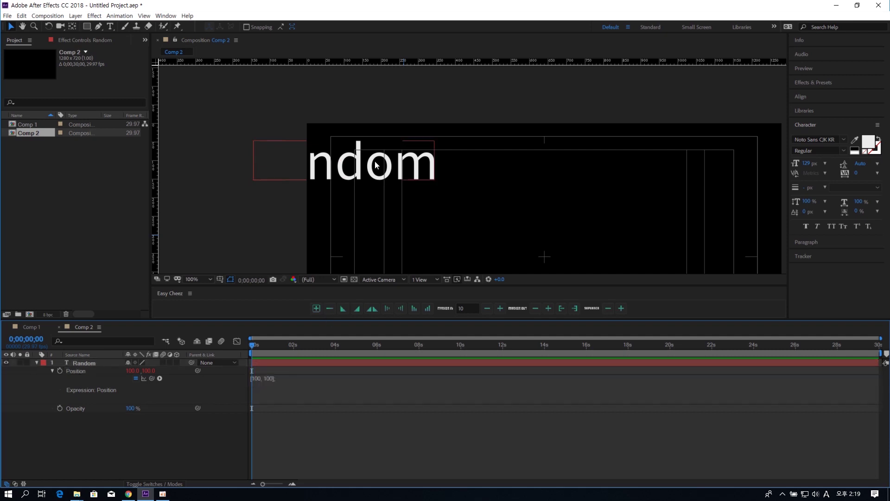
Check the Random text's anchor point against a vertical and a horizontal guide at 100, 100, and remove both guides.
left_click(376, 164)
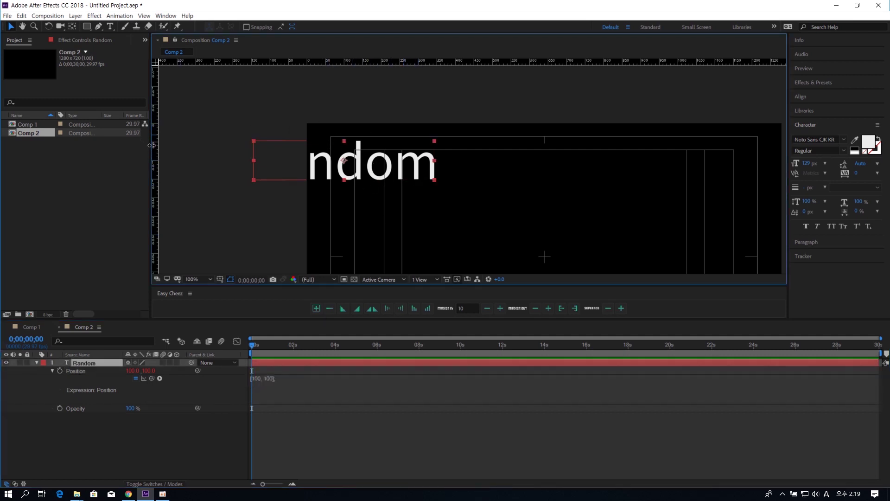
left_click_drag(152, 146, 345, 185)
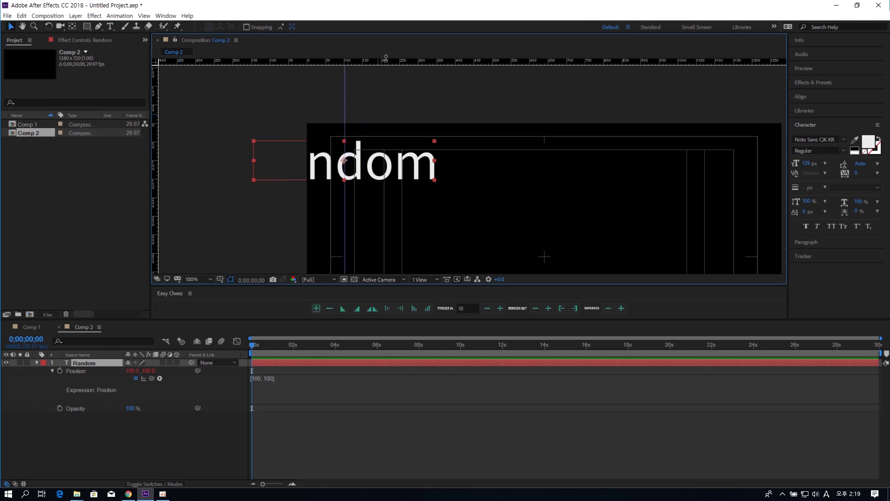
left_click_drag(385, 58, 386, 159)
scroll(328, 153, "up", 4)
left_click_drag(328, 153, 623, 182)
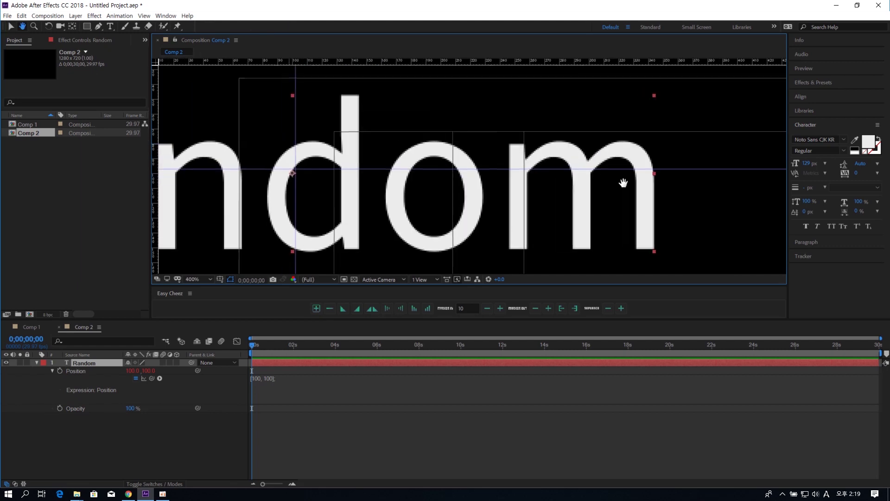
key("comma")
key("v")
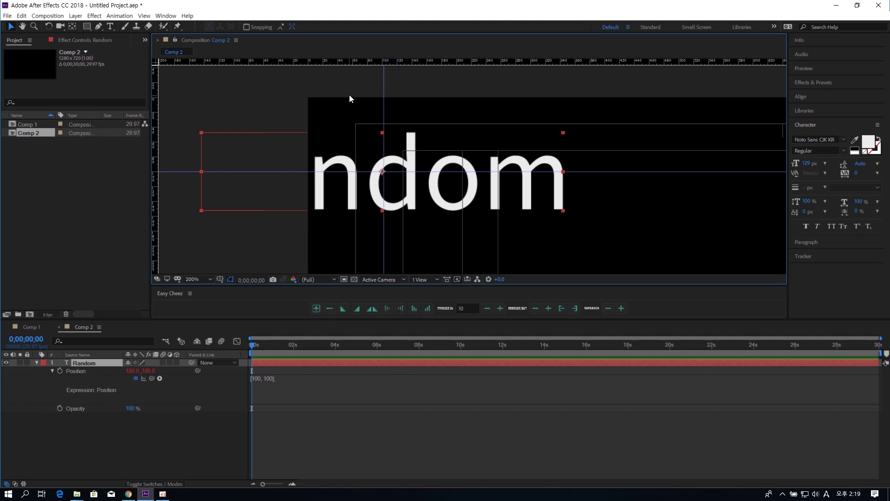
left_click_drag(383, 139, 384, 61)
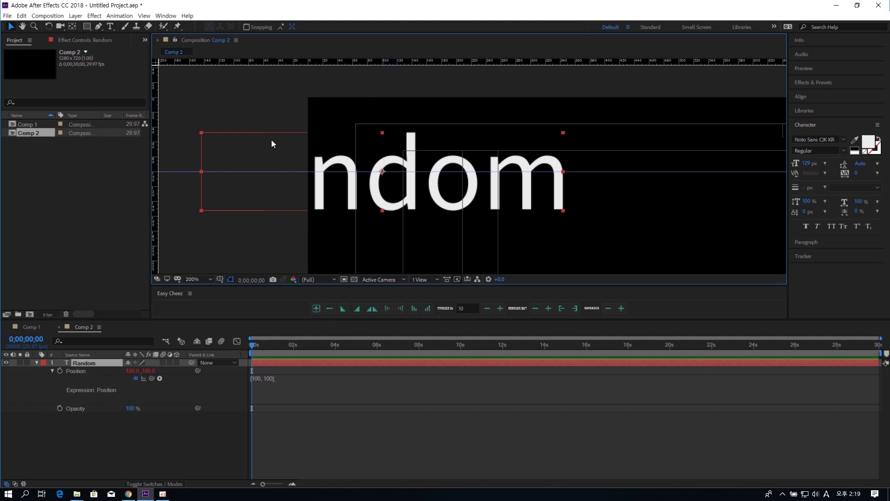
left_click_drag(300, 173, 373, 59)
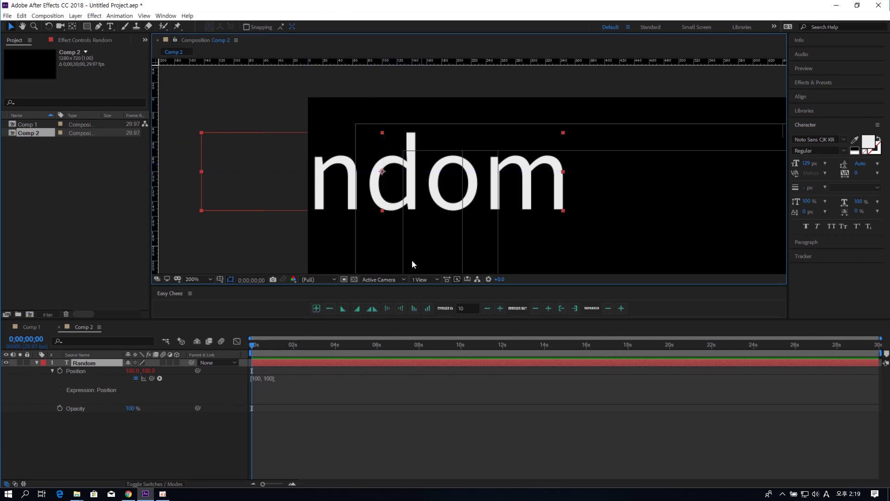
Replace the [100, 100]; expression on the Random layer's Position with random().
left_click(91, 372)
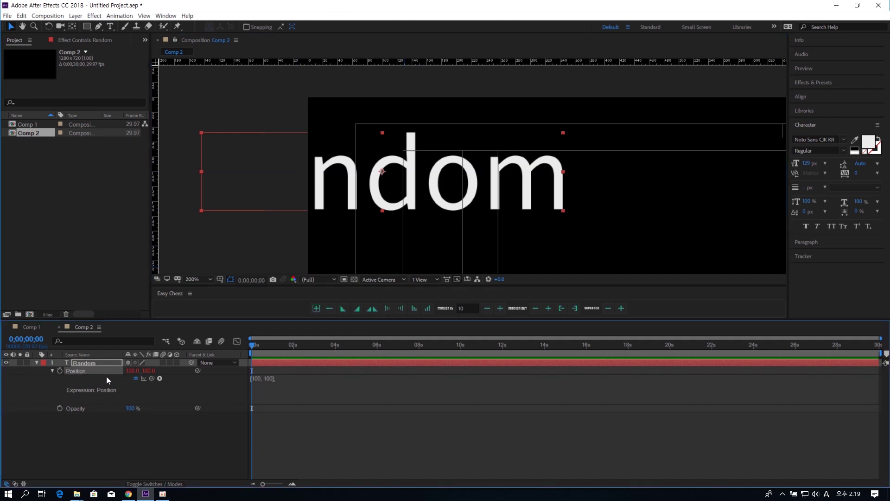
left_click(327, 393)
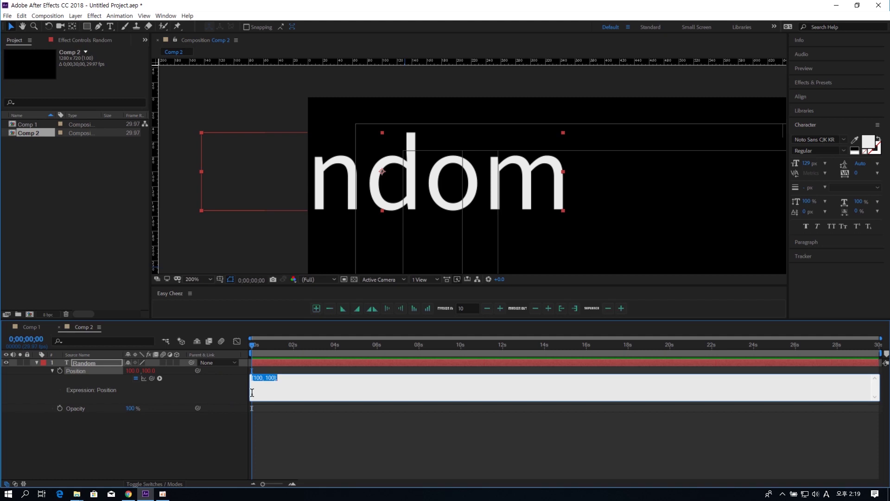
left_click(305, 380)
left_click_drag(288, 378, 246, 380)
type("random()")
left_click(183, 388)
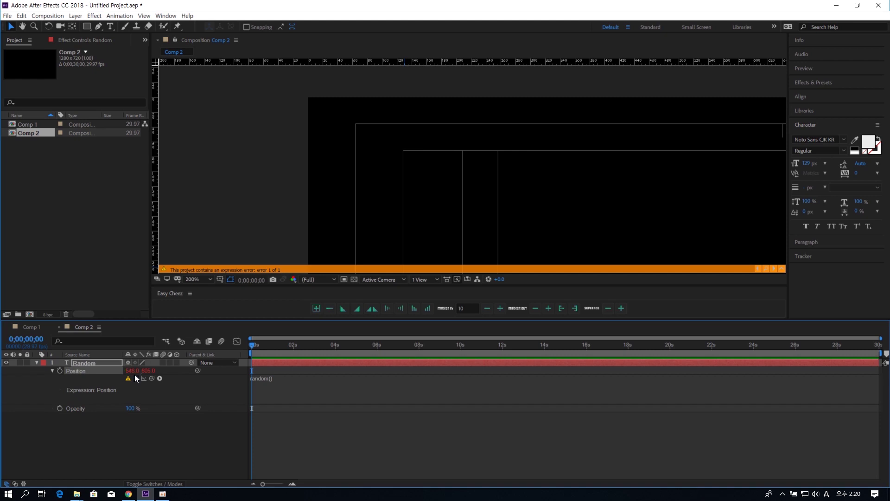
Expand the Position expression to x = random(); and y = random(); with a final line [x,y]; and enlarge the expression field.
left_click(317, 391)
left_click(317, 391)
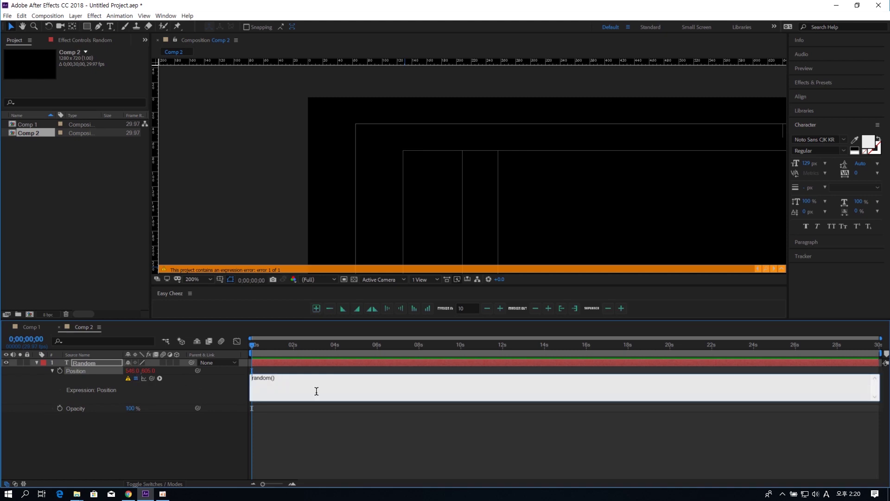
type("x = random(); y = random();")
key("Return")
key("Return")
type("[x,y];")
key("Return")
left_click_drag(283, 402, 283, 428)
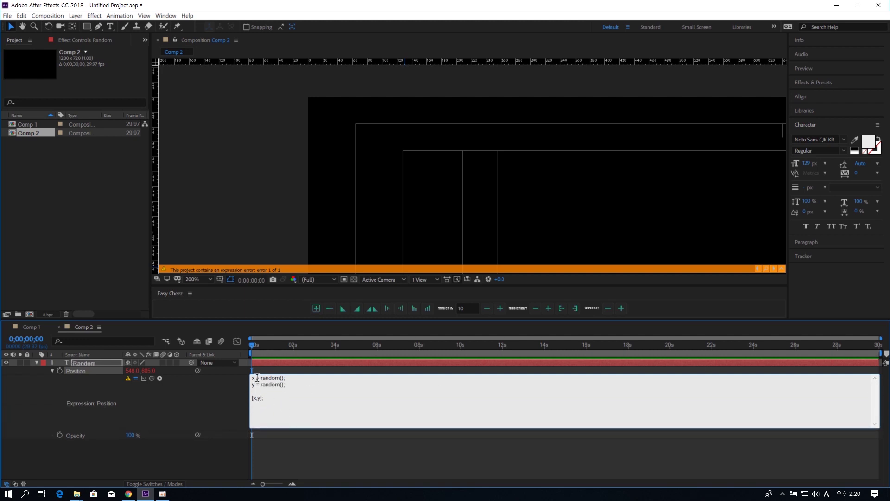
left_click(237, 404)
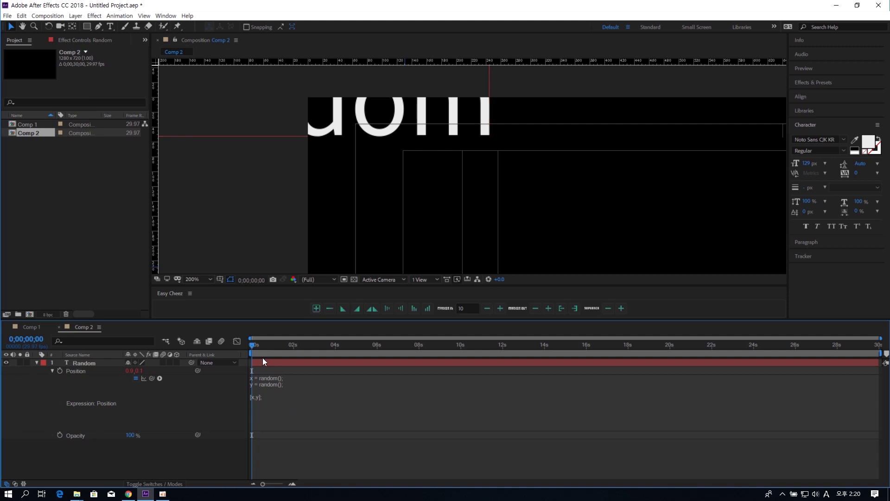
Preview the Random text's motion from the start of the timeline.
key("space")
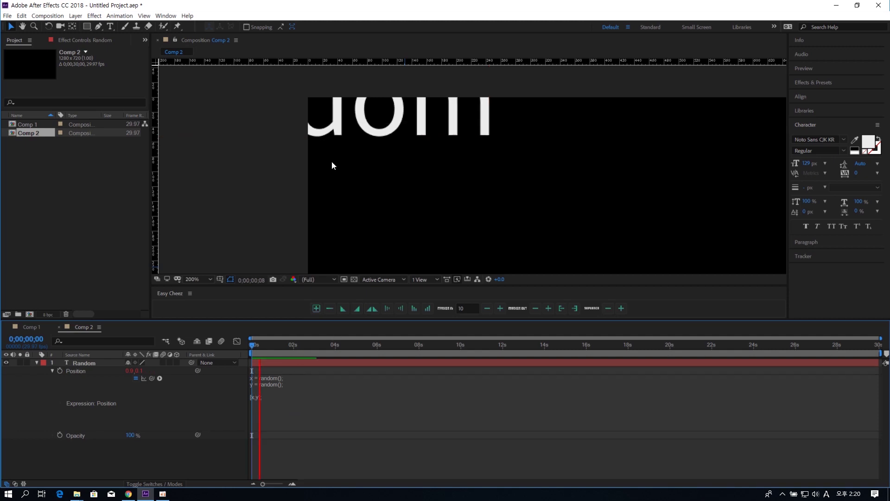
key("space")
left_click(341, 125)
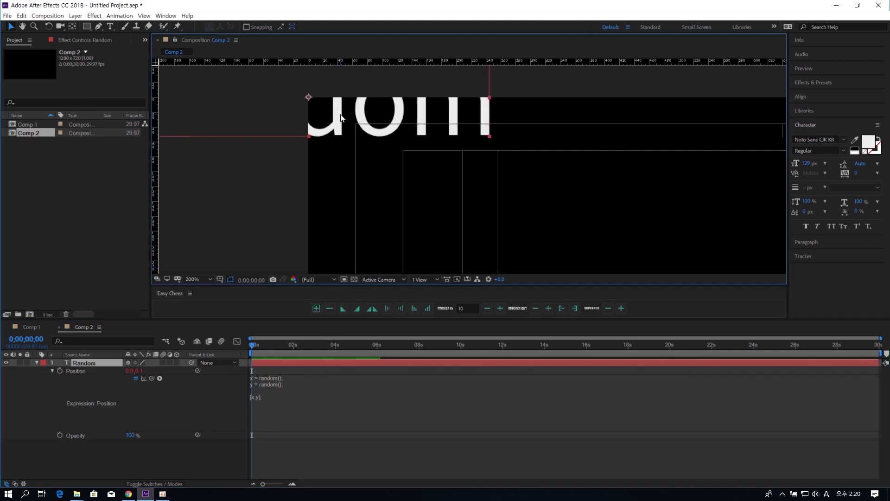
key("space")
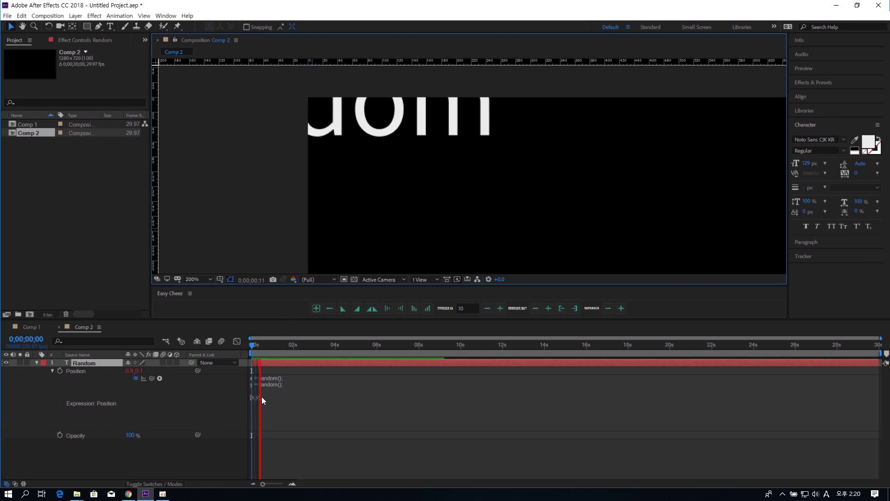
key("space")
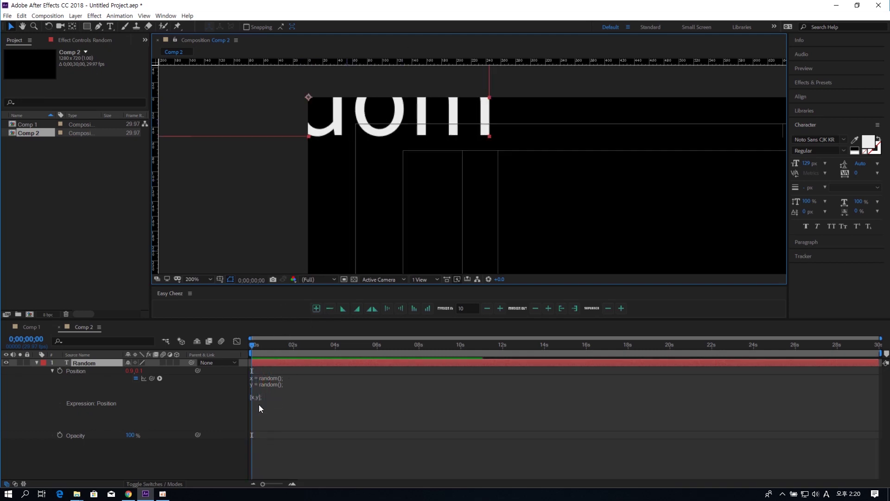
Examine the expression's [x,y]; line and scrub to 0;00;00;23 to inspect how the text's anchor point moves.
left_click(277, 408)
left_click(277, 406)
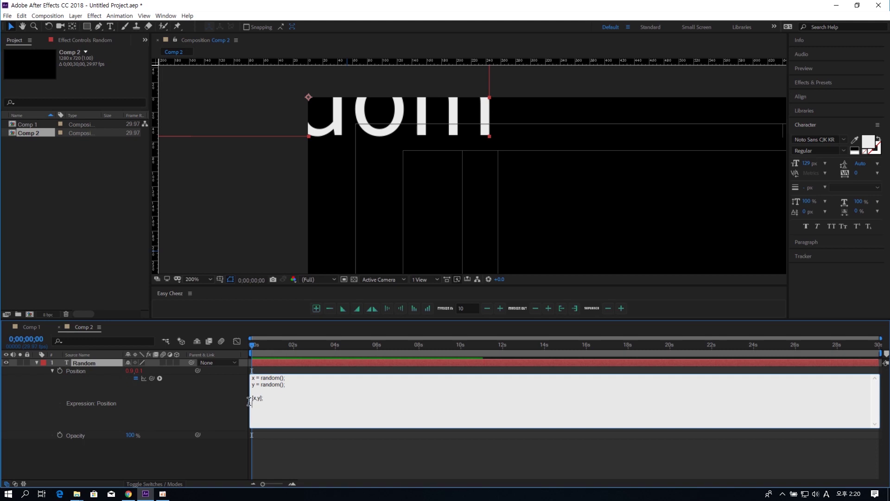
left_click_drag(265, 398, 248, 398)
left_click(280, 406)
left_click(219, 412)
scroll(457, 216, "down", 3)
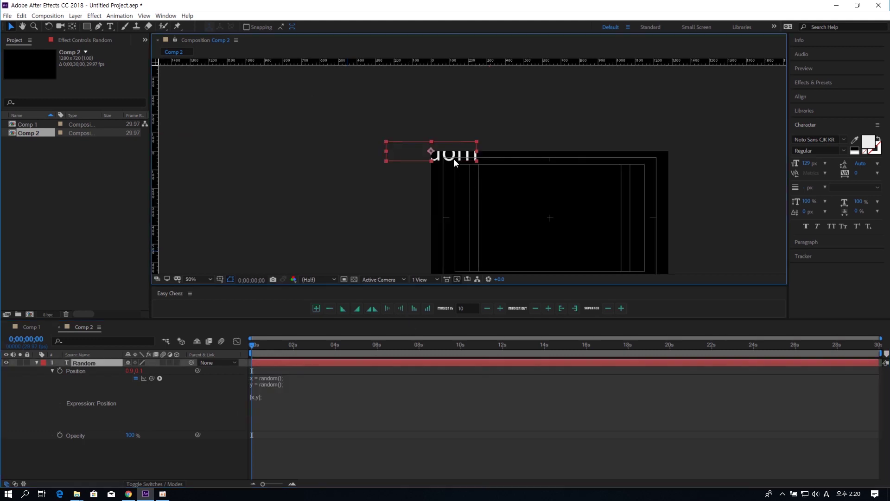
left_click_drag(483, 175, 471, 171)
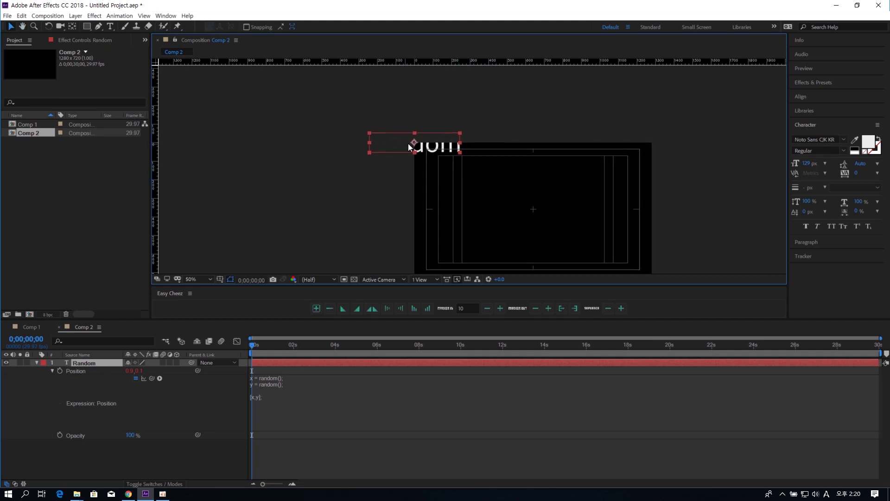
scroll(408, 148, "up", 6)
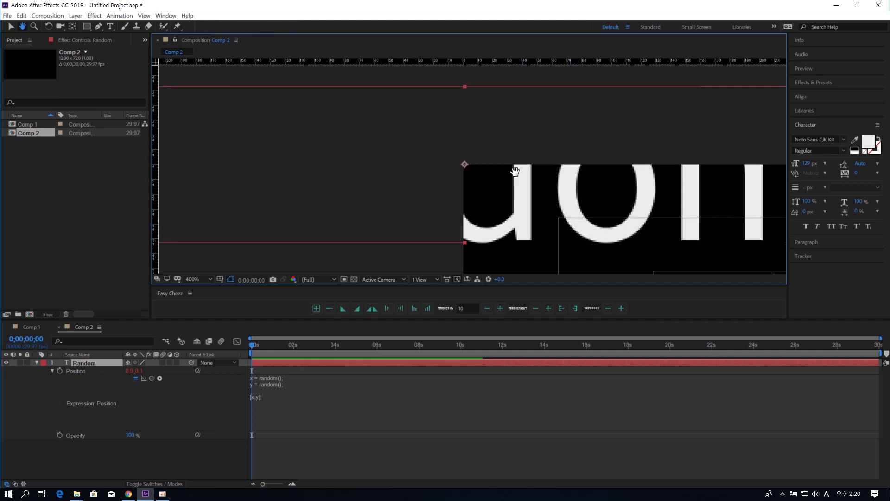
key("v")
mouse_move(252, 346)
left_mouse_down()
mouse_move(360, 349)
mouse_move(269, 347)
left_mouse_up()
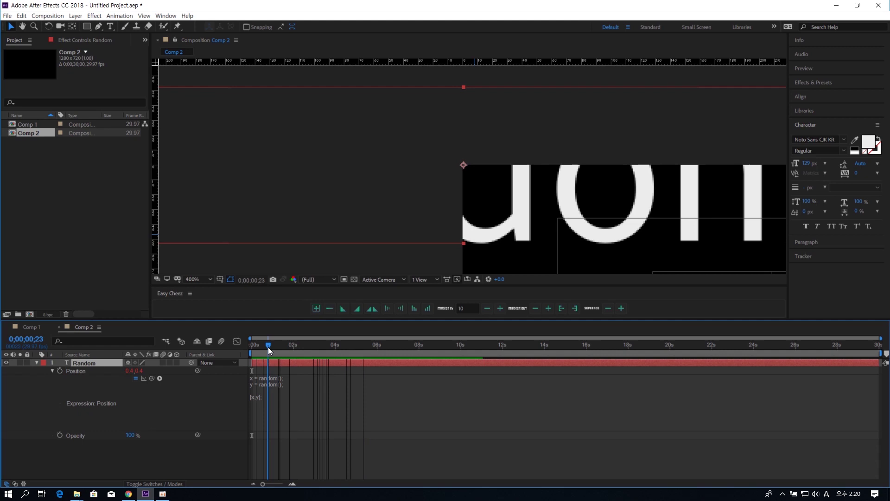
Examine the two random() lines and the [x,y]; line of the Position expression, and scrub to 0;00;01;20.
left_click(281, 386)
left_click(294, 378)
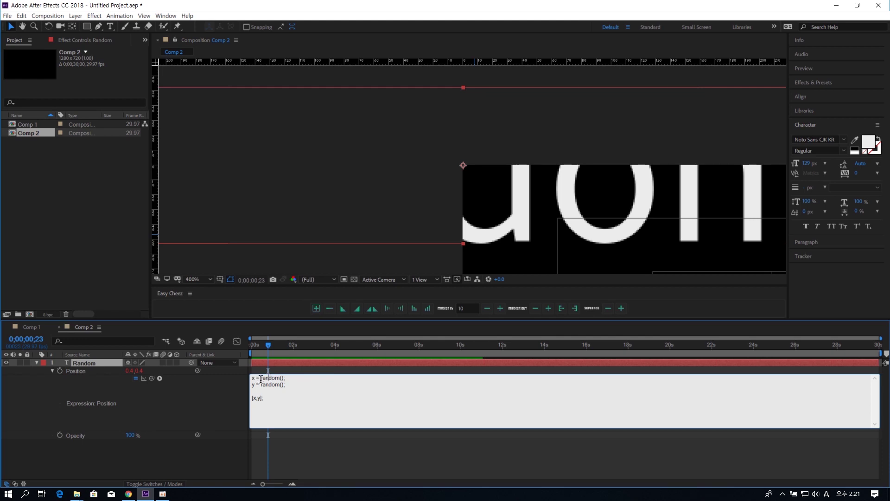
left_click_drag(261, 385, 293, 379)
left_click(258, 377)
left_click_drag(262, 385, 286, 384)
left_click(259, 382)
double_click(259, 397)
left_click(271, 359)
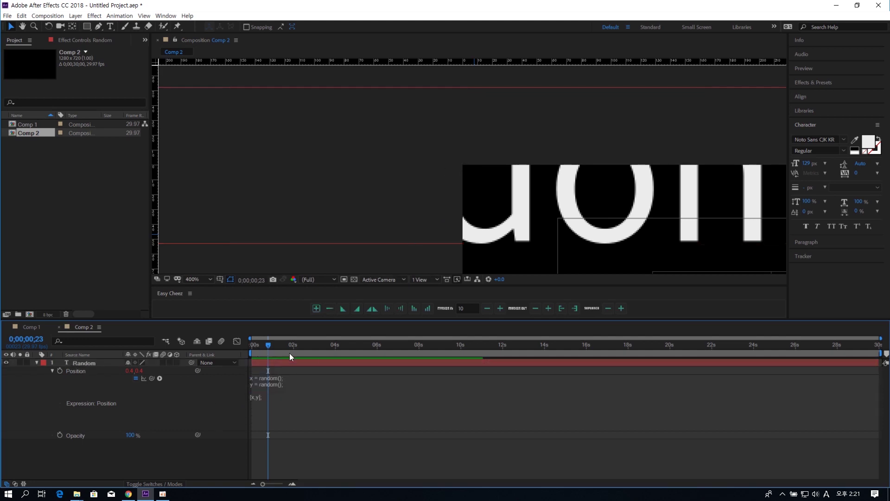
left_click_drag(258, 344, 288, 347)
left_click(304, 393)
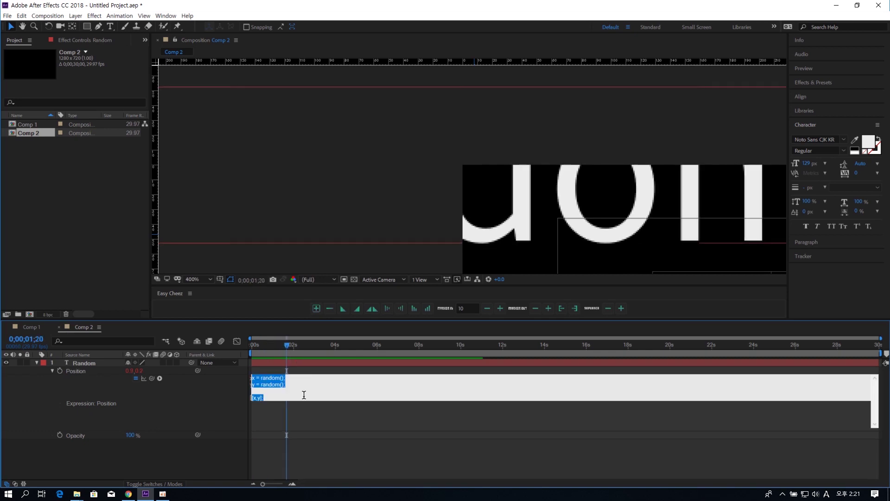
left_click(516, 232)
Change the last line of the Position expression to value + [x,y];.
scroll(529, 226, "down", 2)
scroll(543, 225, "down", 2)
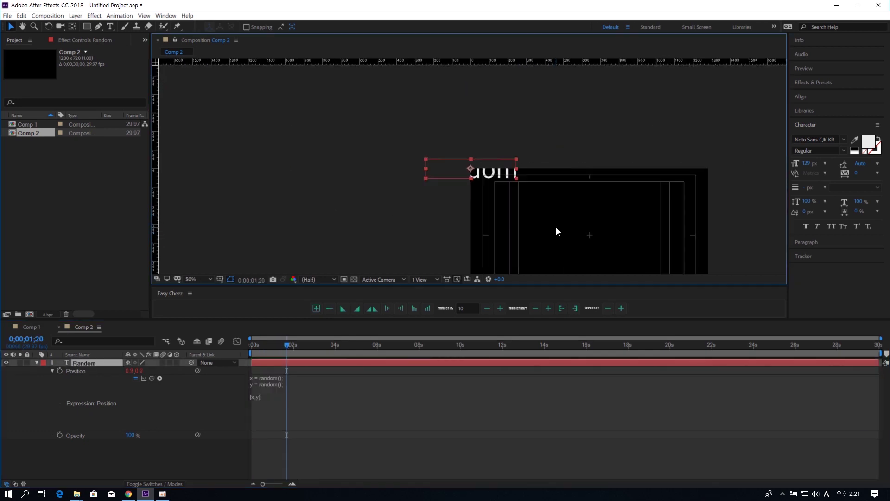
left_click_drag(473, 197, 409, 155)
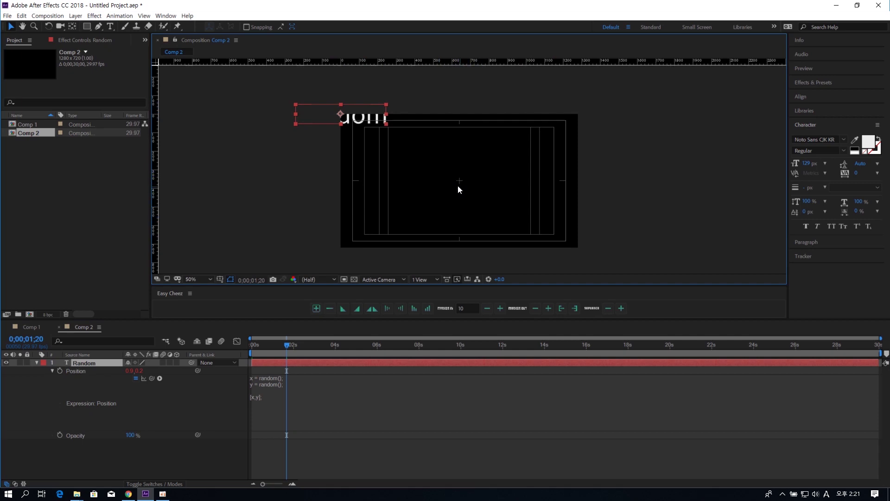
left_click(340, 410)
left_click(340, 410)
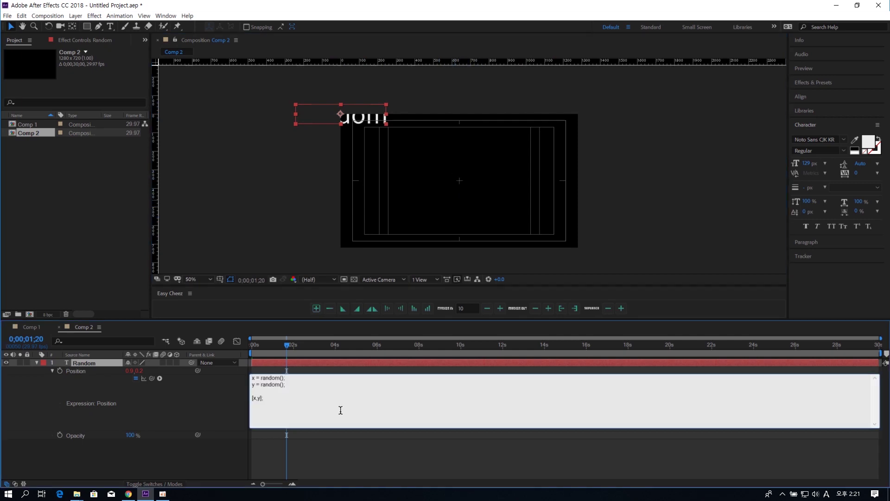
type("value +")
double_click(261, 398)
left_click(200, 399)
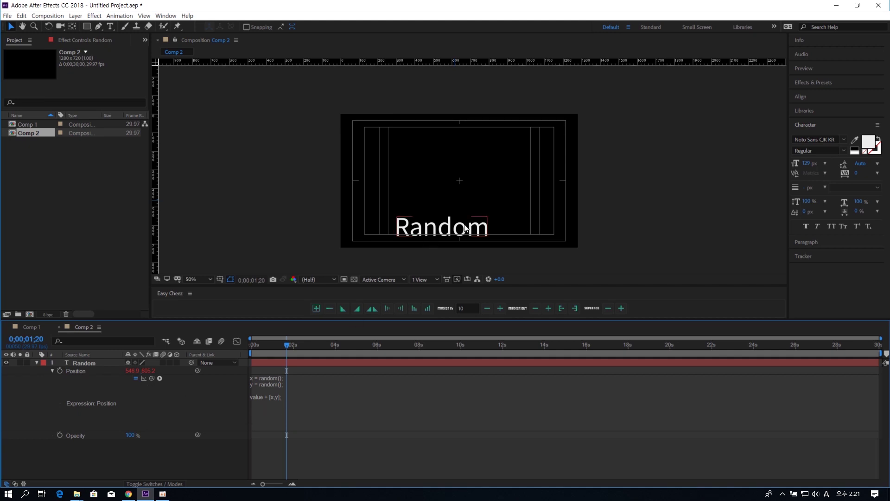
Move the Random text to the centre of the frame, at about 639, 359, and disable its Position expression.
left_click(441, 227)
left_click_drag(443, 226, 460, 181)
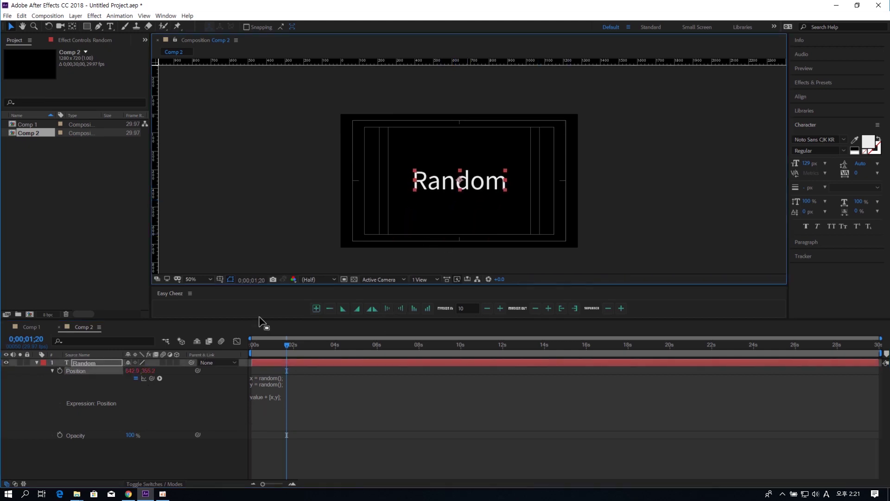
left_click(136, 379)
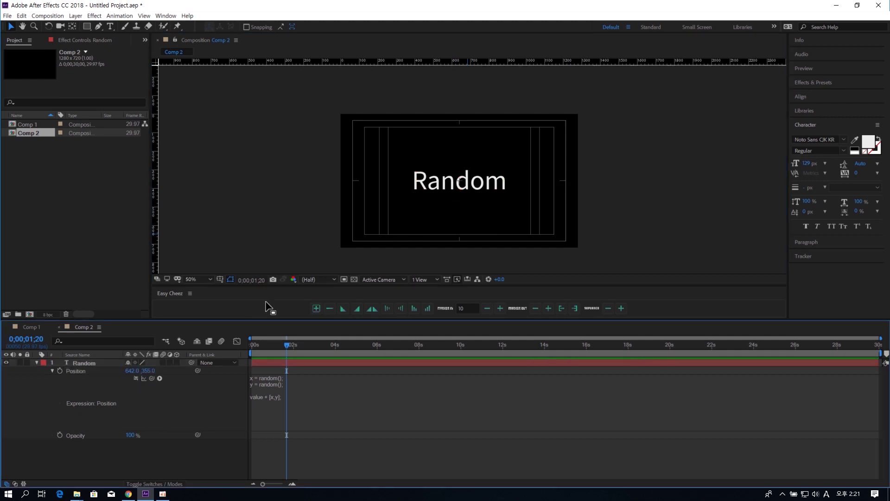
scroll(474, 171, "up", 4)
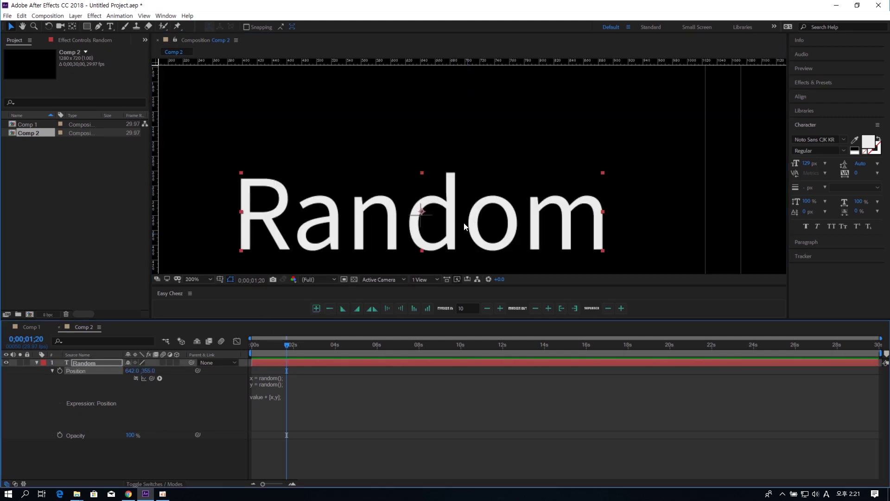
scroll(477, 175, "down", 2)
key("ctrl+z")
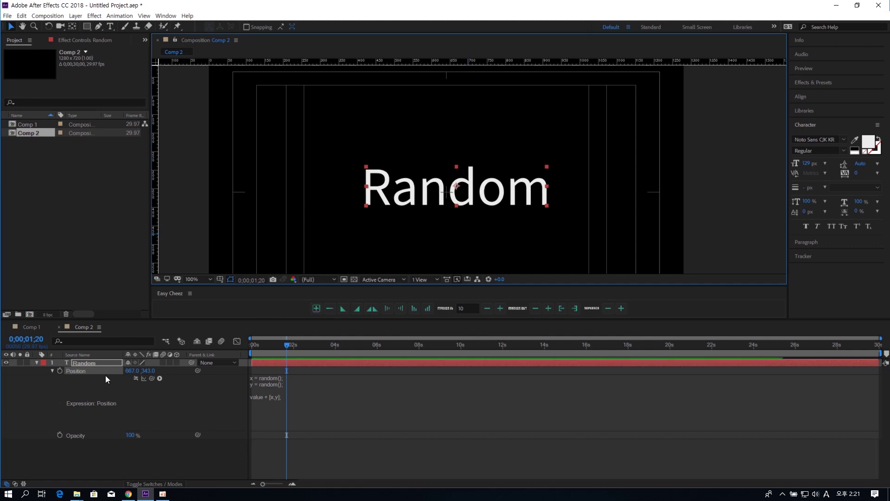
mouse_move(487, 201)
left_mouse_down()
mouse_move(534, 148)
mouse_move(398, 203)
mouse_move(475, 206)
left_mouse_up()
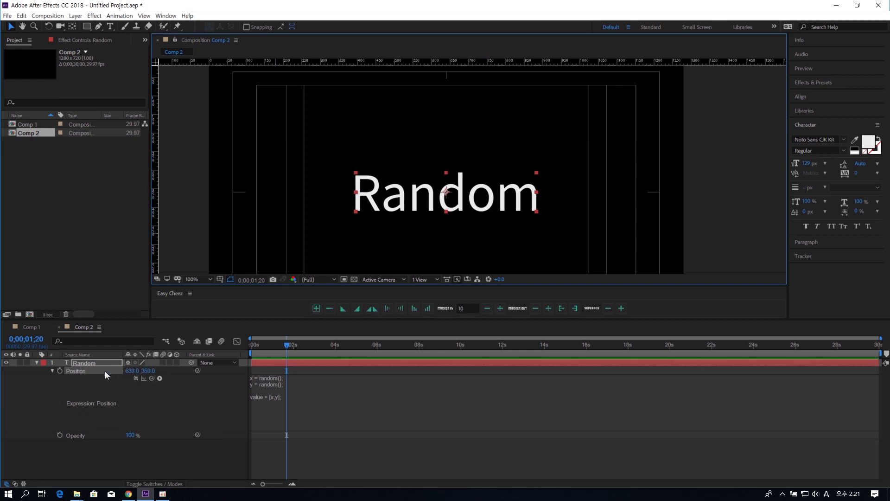
Examine the value term in the Position expression and reapply the expression so that it is active again.
left_click(259, 397)
left_click_drag(265, 397, 253, 398)
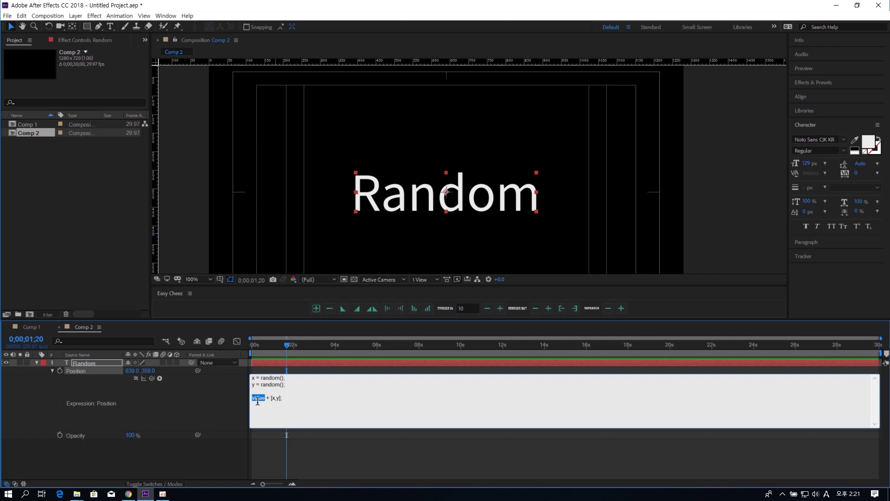
left_click(224, 402)
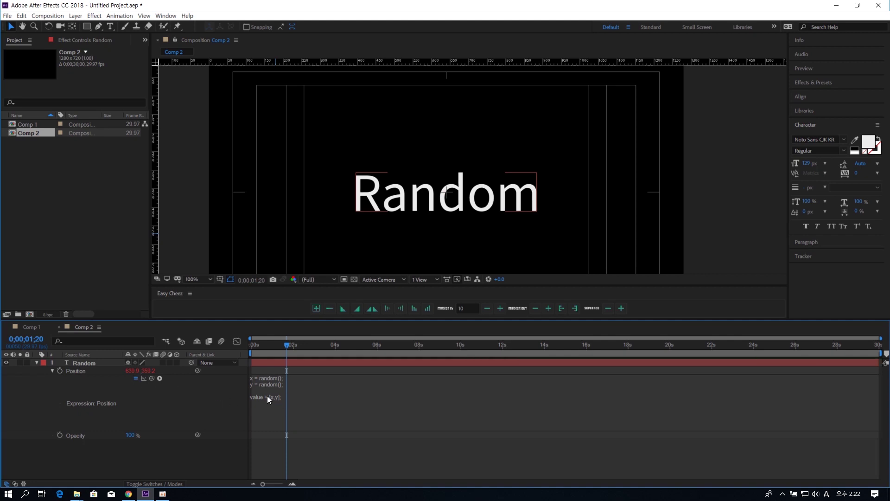
Examine the [x,y] term of the Position expression and the text's small movement up close, scrubbing to 0;00;06;04.
left_click(285, 400)
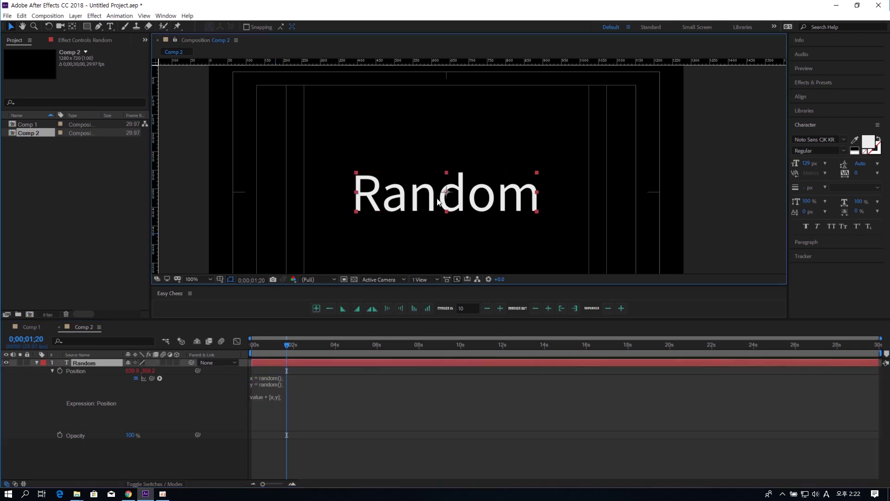
left_click(495, 206)
left_click(341, 388)
left_click_drag(271, 397, 282, 397)
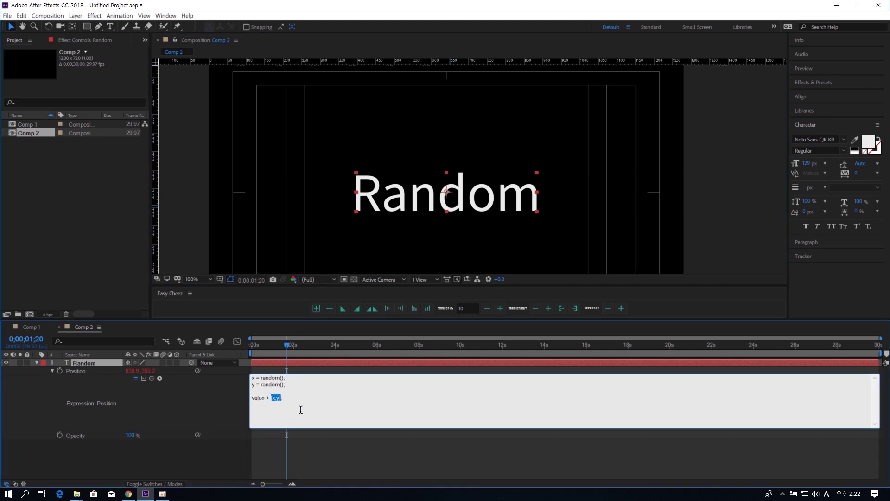
left_click(195, 416)
left_click(91, 363)
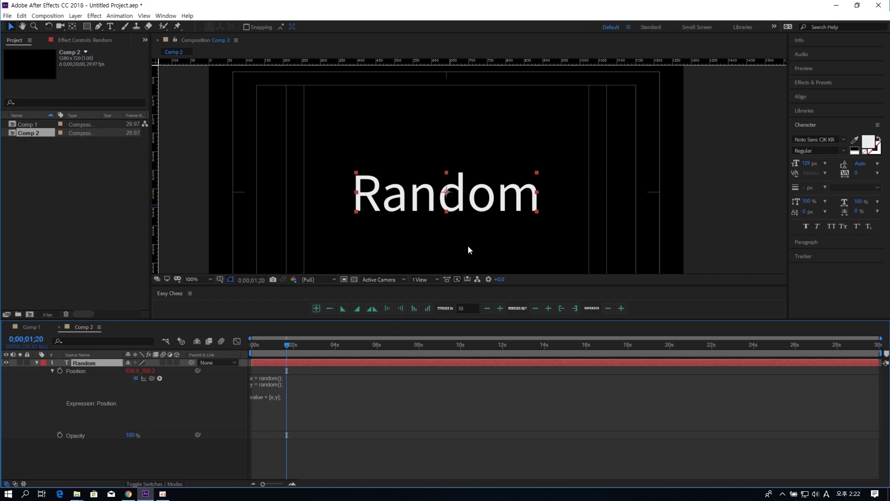
scroll(469, 250, "up", 4)
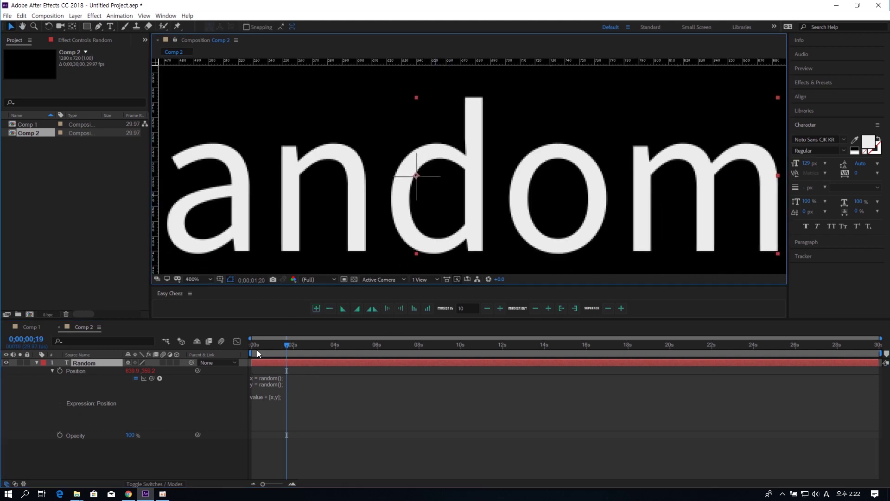
left_click_drag(257, 349, 379, 368)
scroll(502, 254, "down", 4)
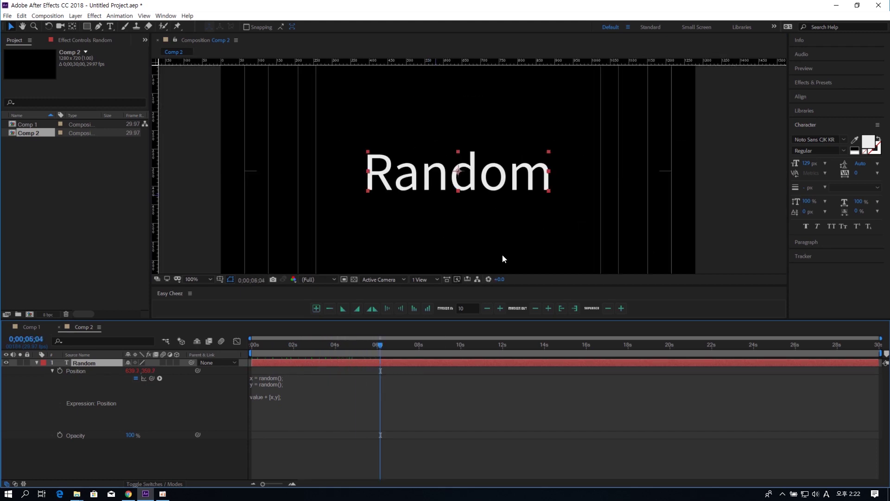
left_click(502, 236)
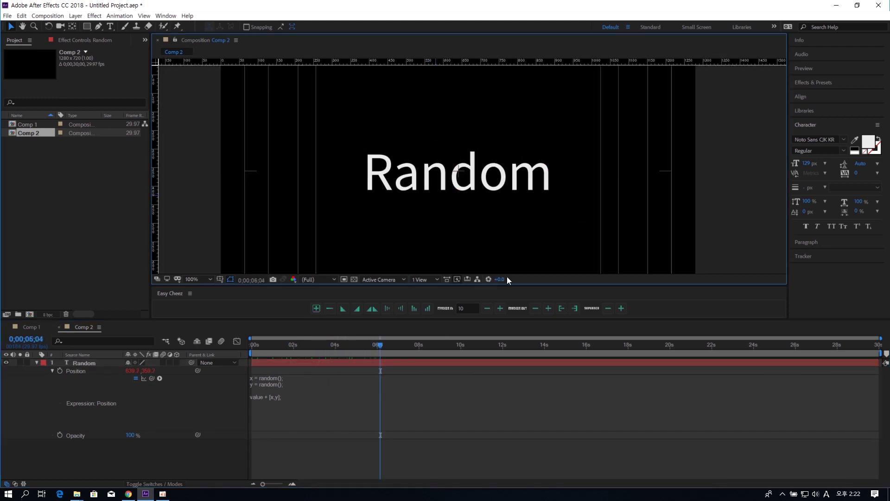
Change the x line of the Position expression to x = random() * 100;.
left_click(300, 378)
left_click(301, 378)
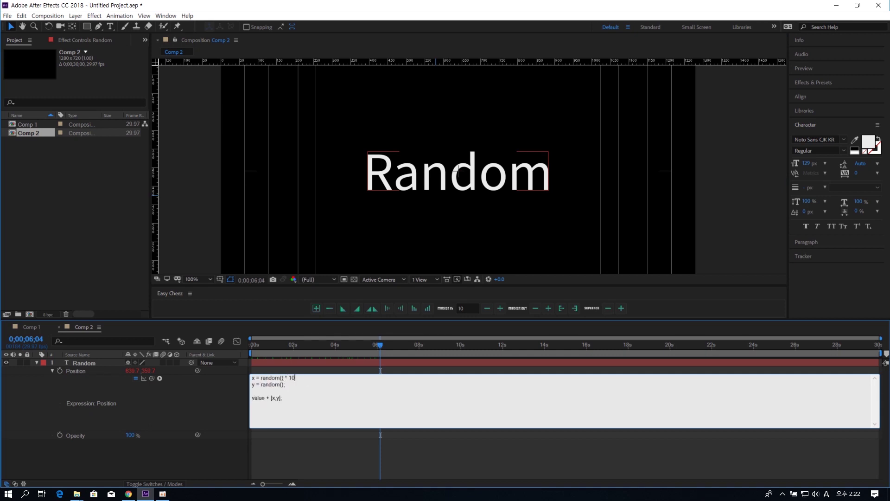
left_click(277, 314)
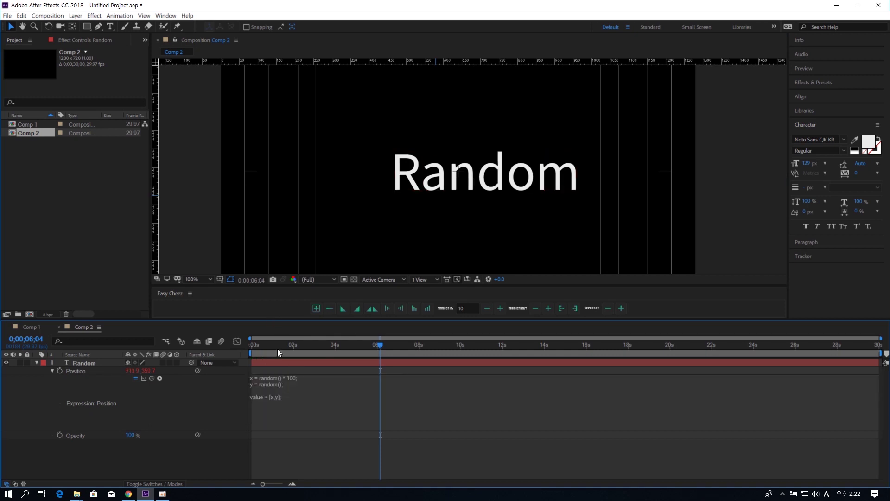
Preview the text's horizontal movement from the start of the composition and scrub to 0;00;01;06.
left_click_drag(277, 349, 252, 348)
key("space")
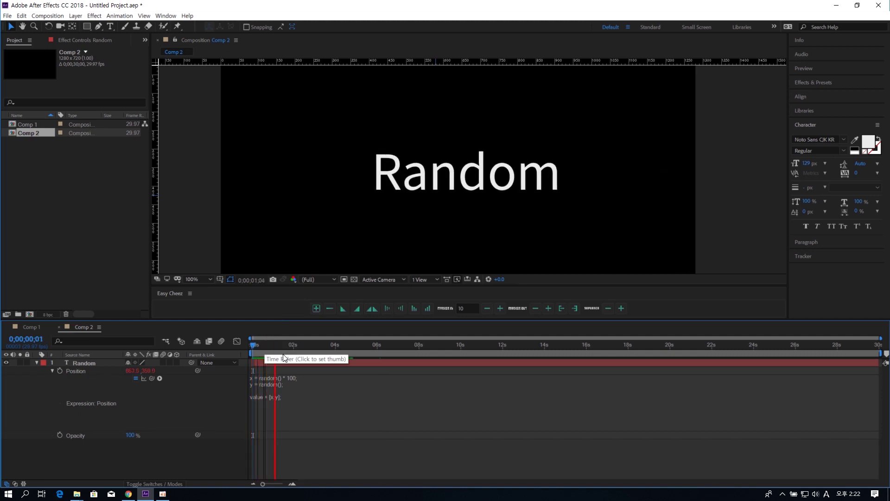
left_click(260, 348)
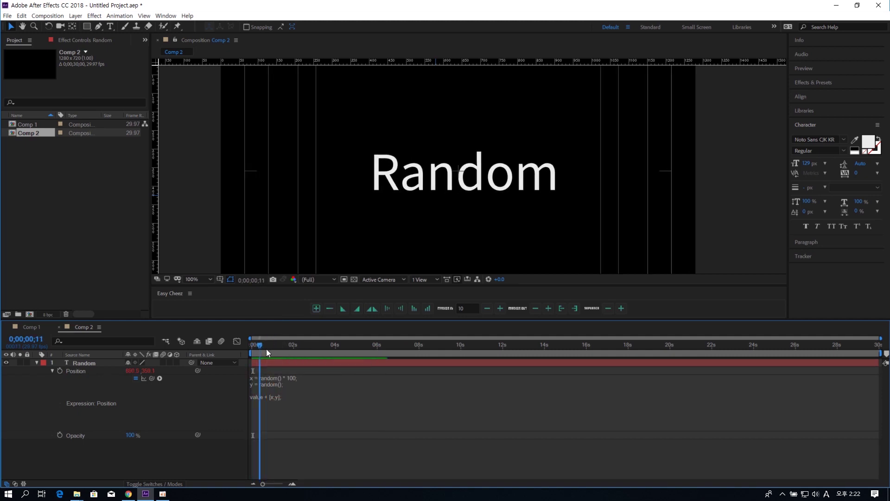
left_click_drag(266, 349, 277, 349)
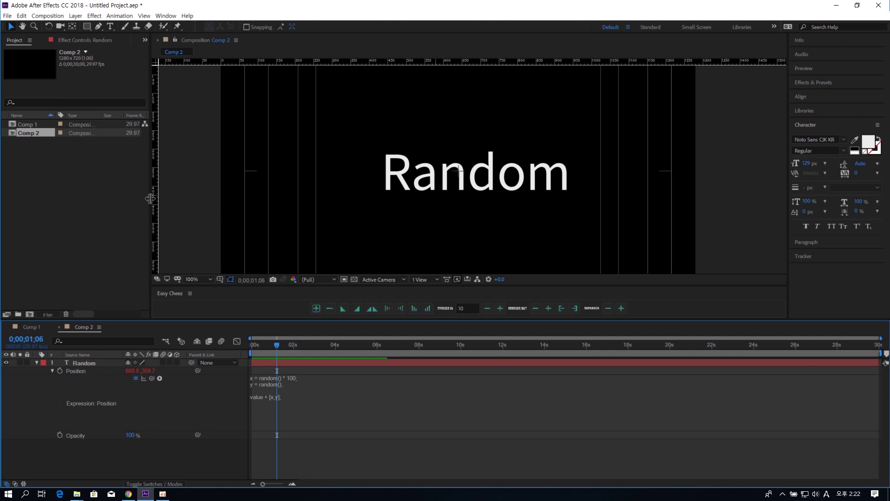
Add a vertical and a horizontal guide crossing at the centre of the composition frame.
left_click_drag(150, 198, 459, 220)
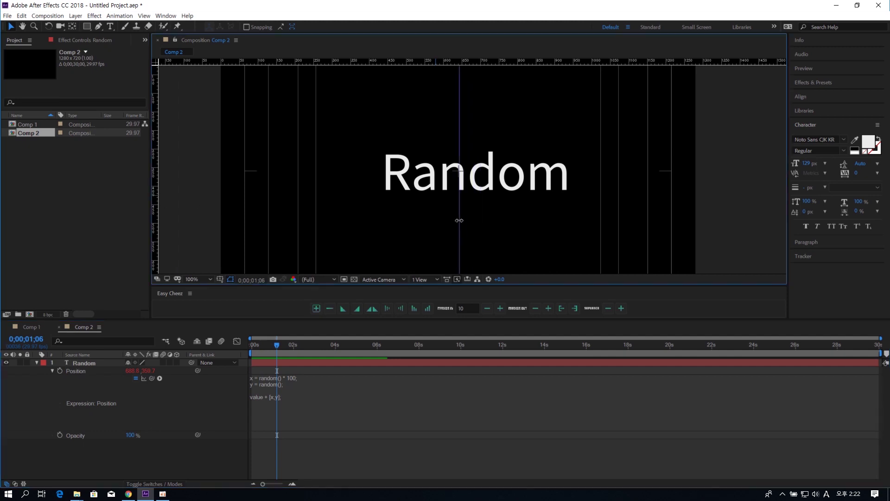
left_click_drag(521, 61, 486, 172)
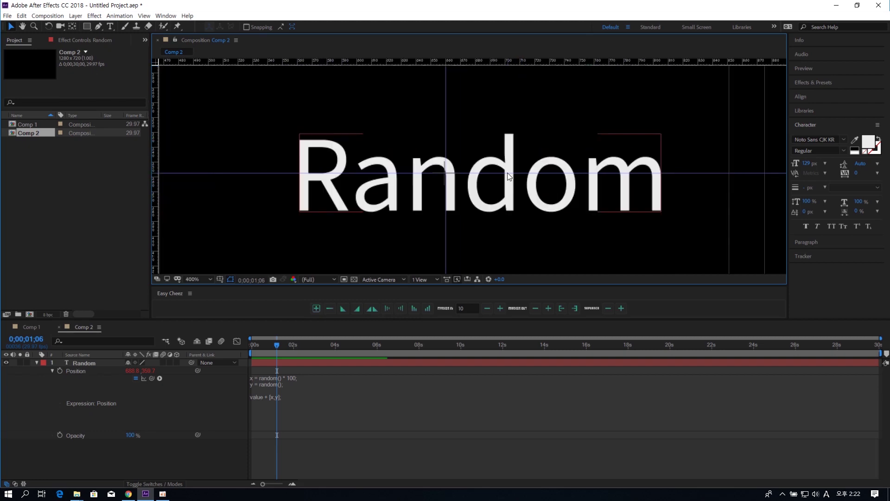
scroll(473, 170, "up", 4)
Examine the random() * 100 term of the Position expression and how far the Random text shifts from the guides, scrubbing to 0;00;03;13.
left_click(443, 199)
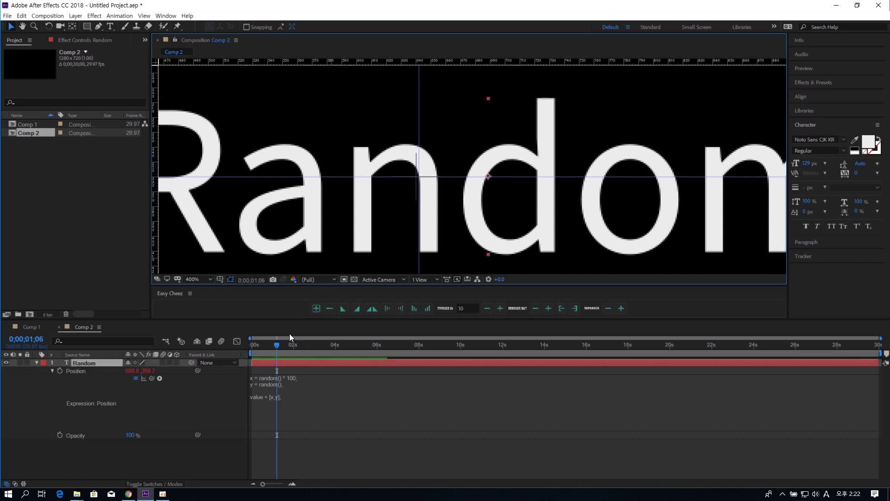
left_click_drag(278, 344, 311, 358)
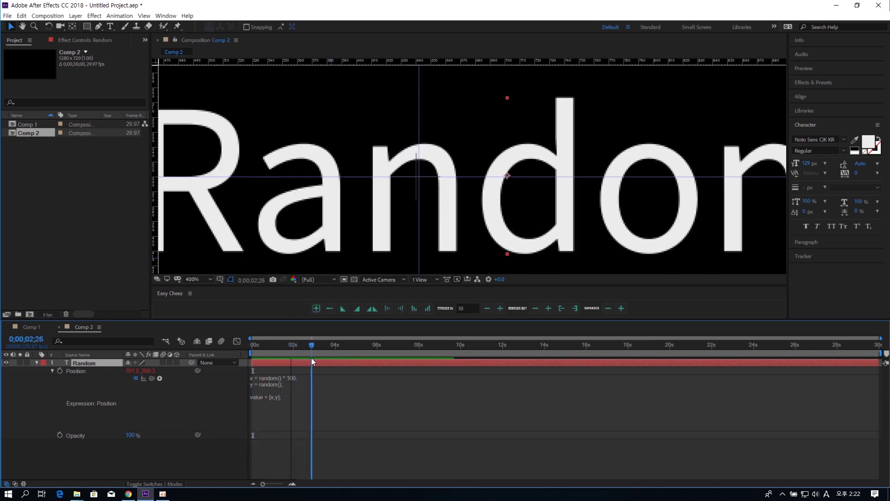
left_click(263, 378)
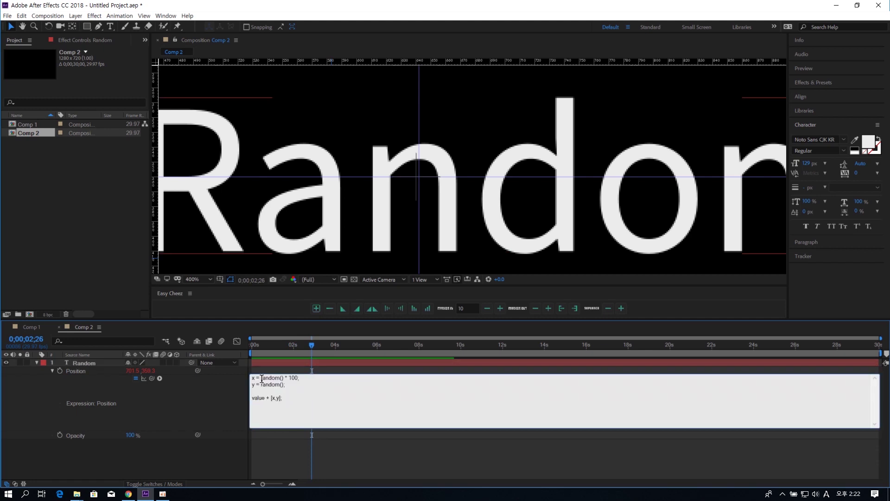
left_click_drag(262, 379, 299, 377)
left_click(273, 377)
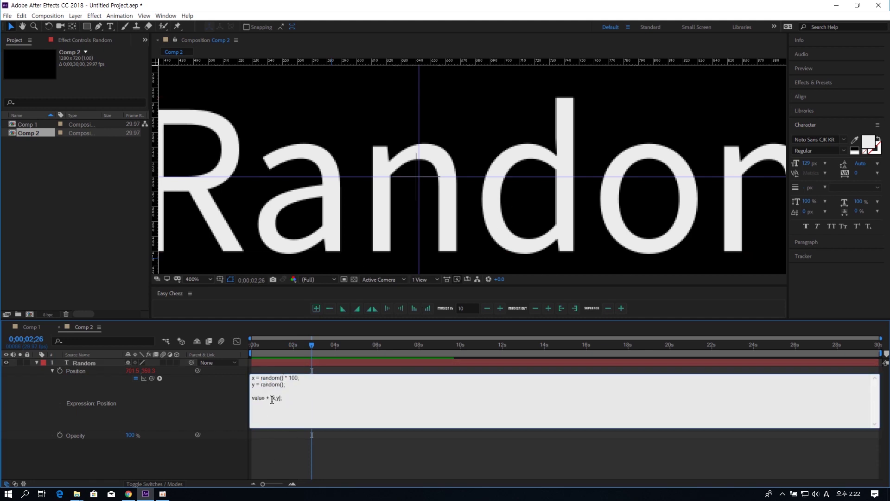
double_click(293, 378)
left_click(301, 378)
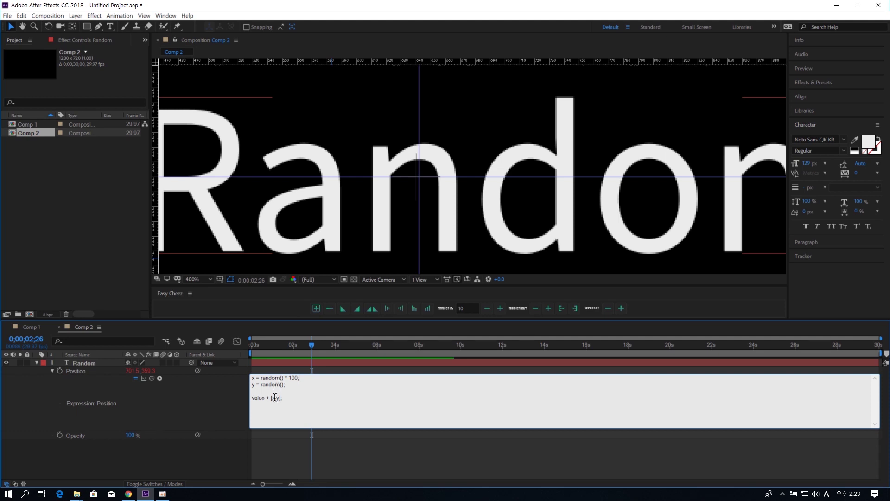
left_click_drag(291, 344, 323, 349)
left_click(499, 208)
left_click(301, 384)
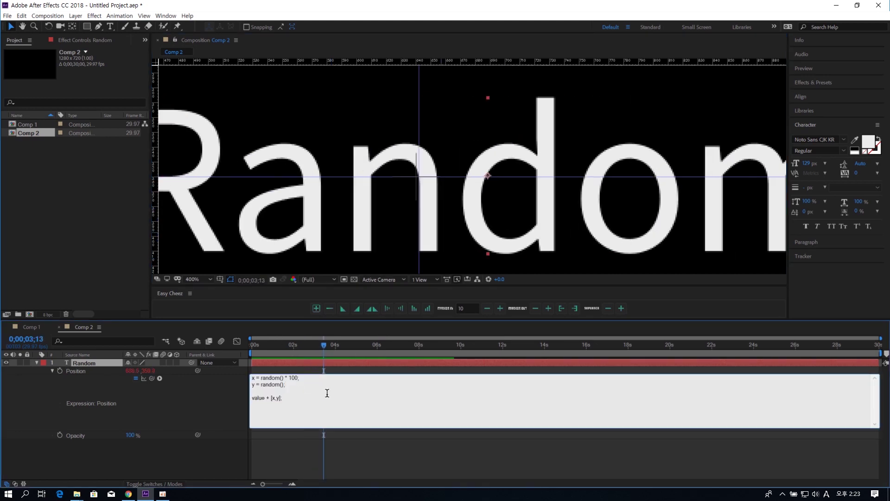
Change the x line of the Position expression to x = random(-100, 100); and scrub to 0;00;05;26 to check the movement.
left_click(286, 378)
key("shift+End")
key("Delete")
left_click(344, 384)
scroll(438, 168, "down", 2)
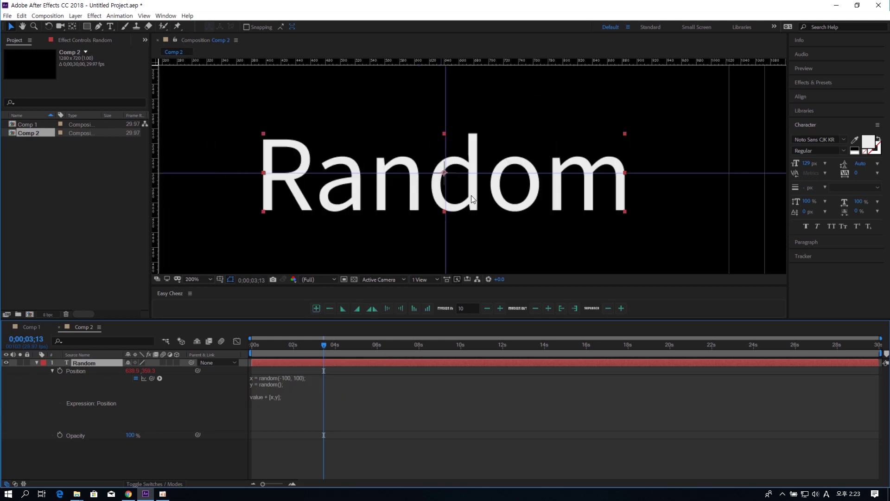
left_click(301, 363)
left_click_drag(322, 349, 374, 351)
Copy random(-100, 100); from the x line over the y line's random(); in the Position expression.
left_click(290, 384)
left_click(289, 384)
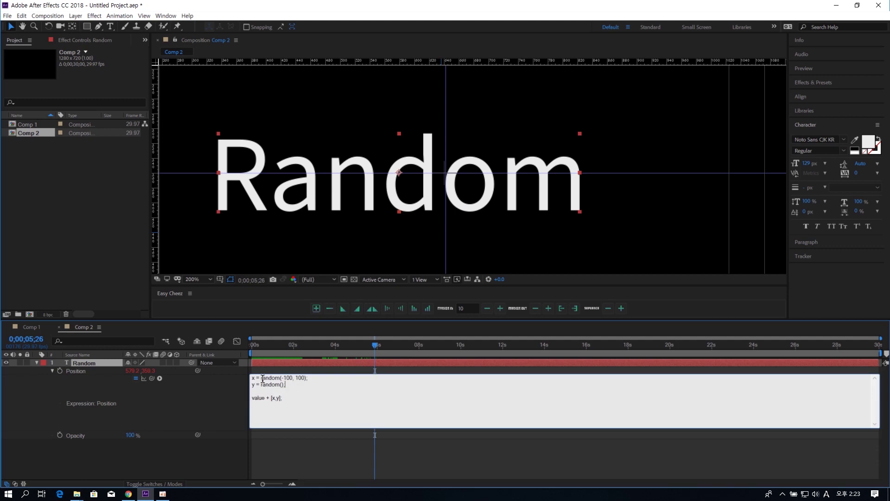
key("shift+End")
key("ctrl+c")
key("Down")
key("shift+Left")
key("shift+Left")
key("shift+Left")
key("shift+Left")
key("shift+Left")
key("shift+Left")
key("shift+Left")
key("shift+Left")
key("ctrl+v")
left_click(330, 224)
Preview the text's random movement with the whole frame in view, and return to 0;00;00;00 at 100% magnification.
key("comma")
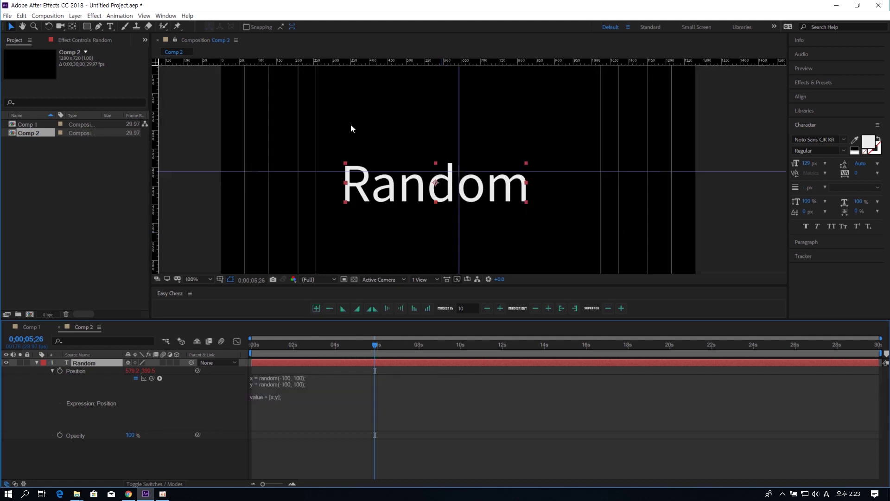
key("comma")
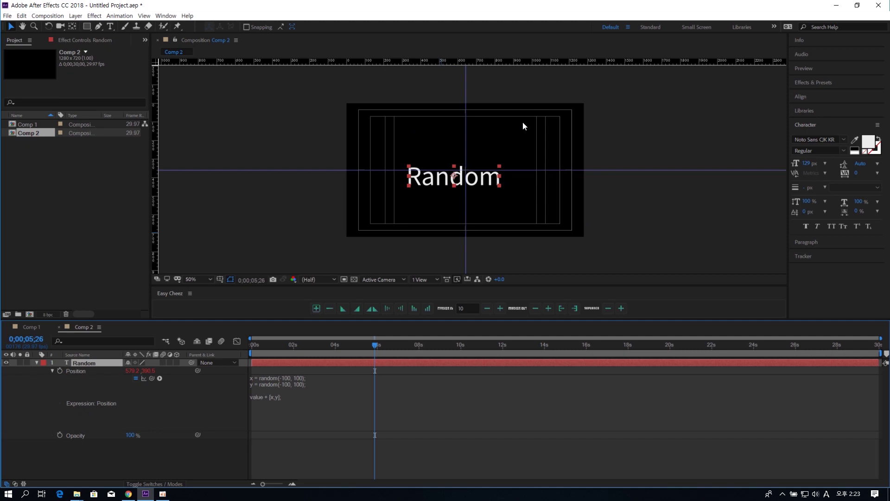
key("space")
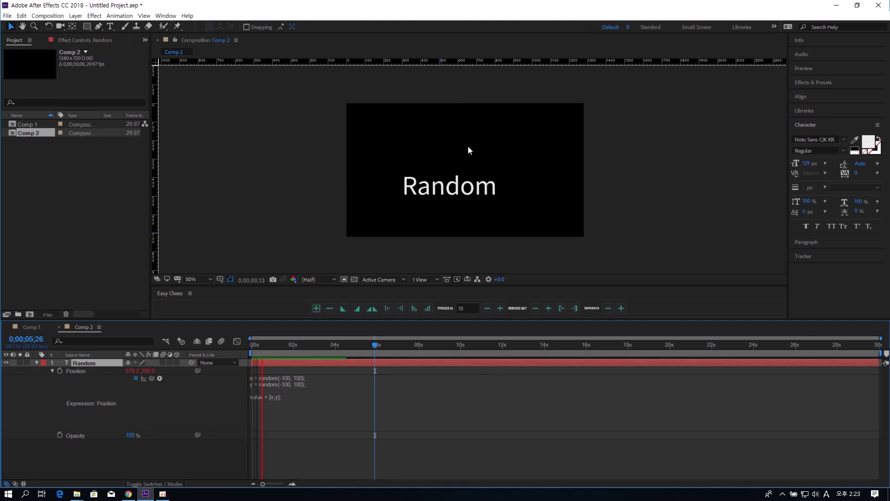
left_click_drag(268, 346, 248, 365)
key("slash")
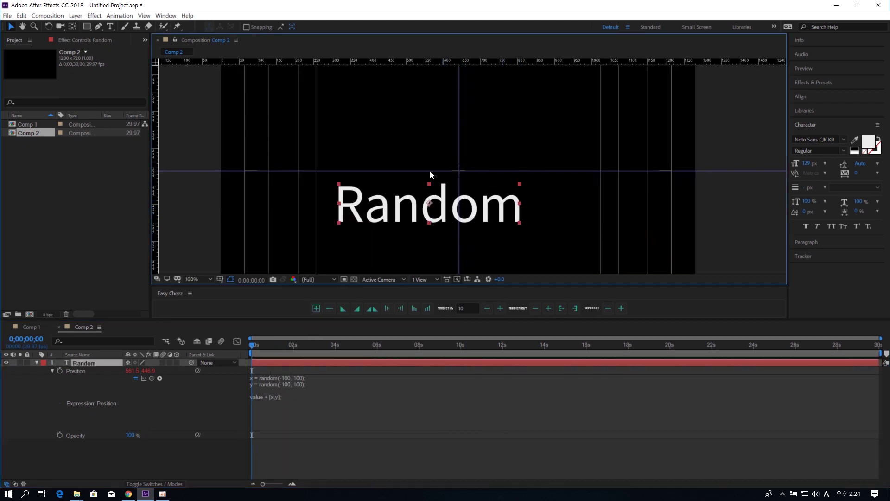
Examine the -100 and 100 limits in the x line of the Position expression and scrub to 0;00;04;05.
left_click(287, 382)
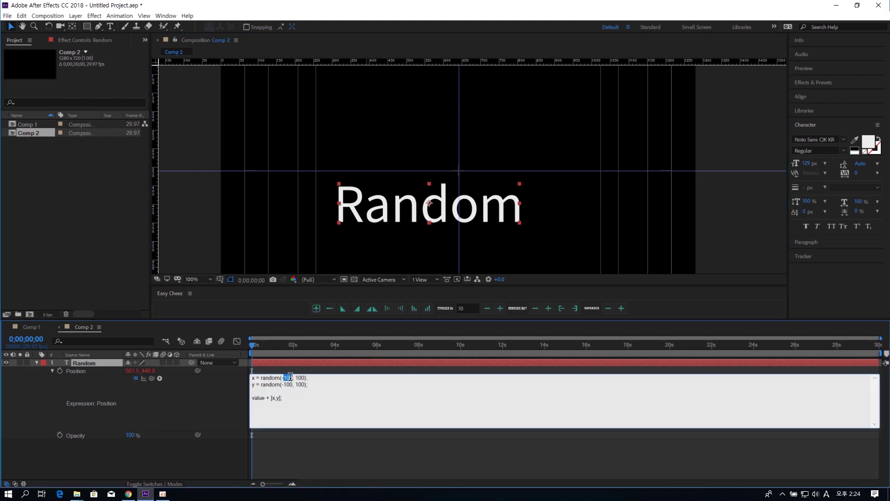
left_click(261, 353)
left_click_drag(261, 350, 340, 358)
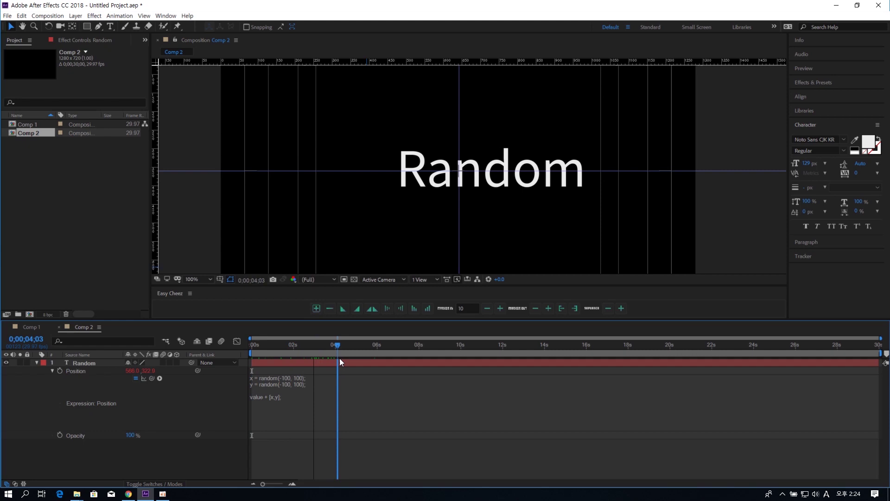
left_click(288, 377)
left_click(288, 378)
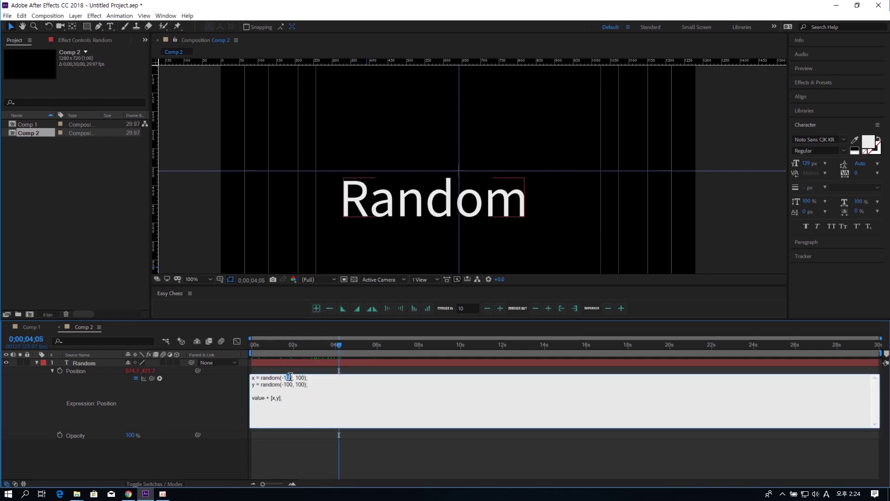
left_click_drag(298, 378, 306, 378)
left_click(383, 373)
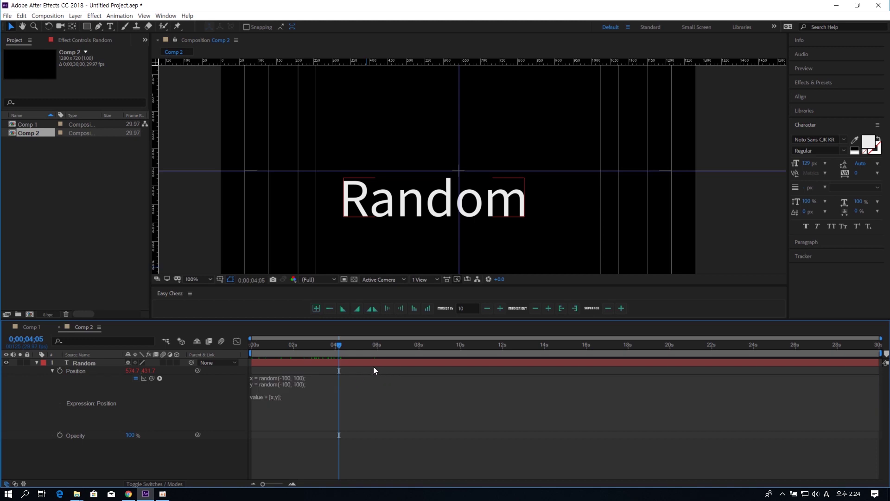
Apply the Slider Control effect from the Expression Controls to the Random text layer.
left_click(374, 365)
left_click(825, 86)
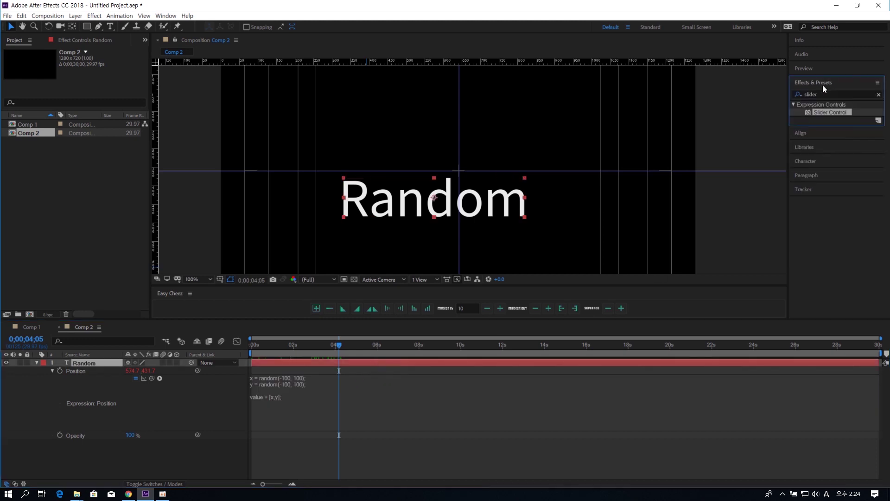
left_click(824, 94)
key("BackSpace")
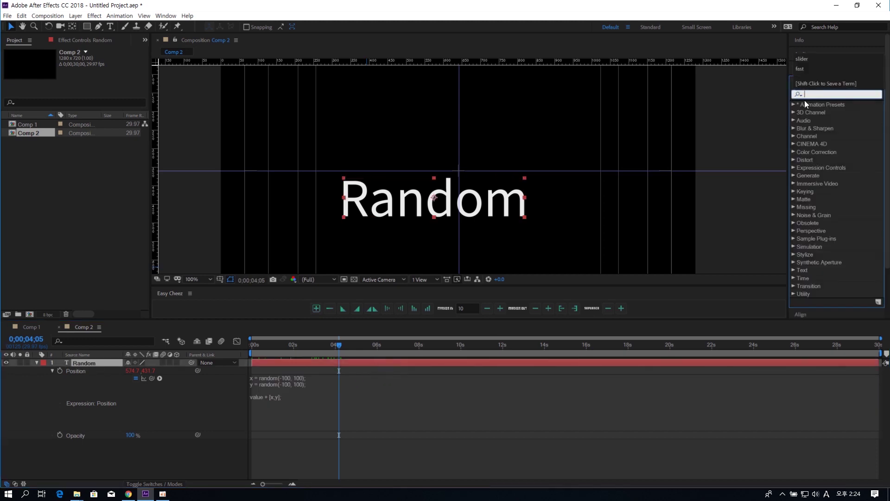
left_click(793, 167)
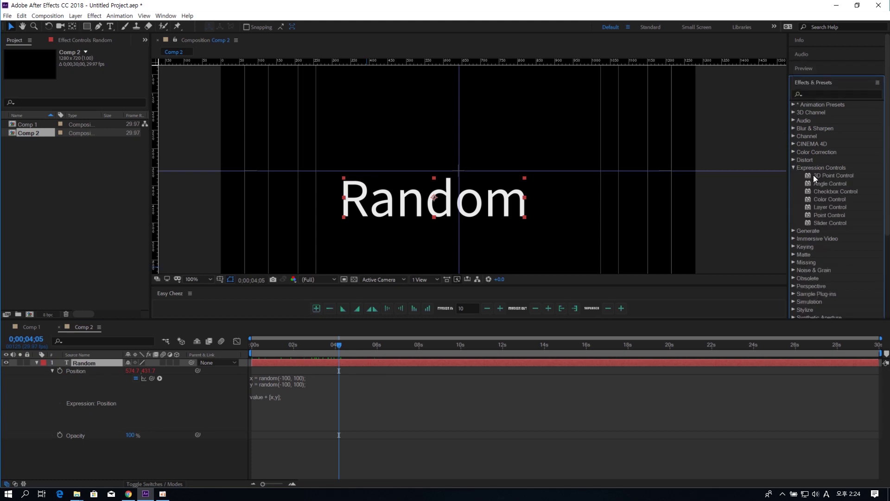
left_click(827, 223)
double_click(825, 225)
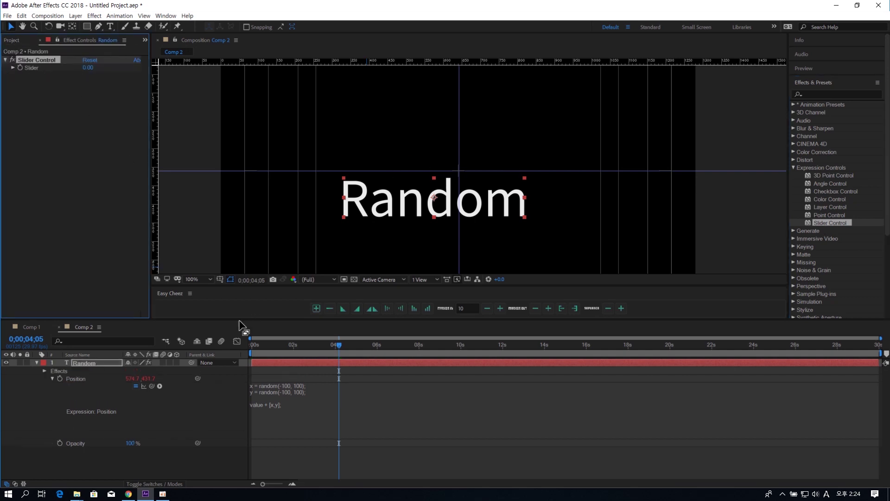
Insert a first line in the Position expression defining dis = effect("Slider Control")("Slider"); by linking it to the Slider property.
left_click(308, 386)
key("Return")
key("Up")
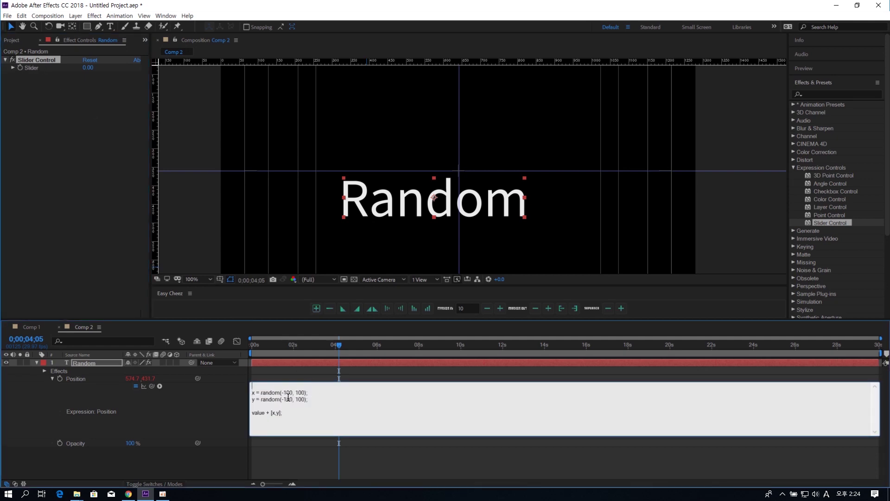
left_click_drag(286, 392, 290, 392)
left_click(303, 385)
type("dis =")
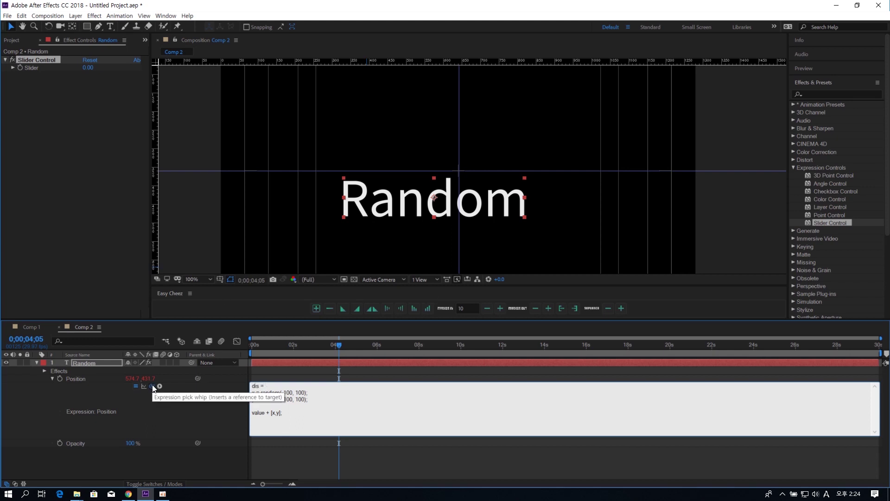
left_click_drag(153, 384, 38, 69)
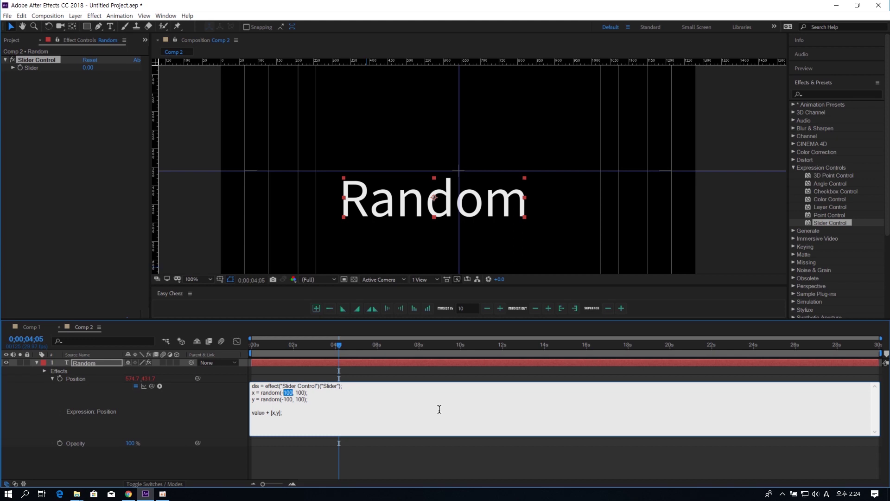
Change the x and y lines of the Position expression to random(-dis, dis);.
type("dis, d")
left_click_drag(290, 400, 293, 401)
key("BackSpace")
key("BackSpace")
key("BackSpace")
type("dis, dis")
Set the Slider to 100 and preview the text's random movement.
left_click(87, 68)
type("100")
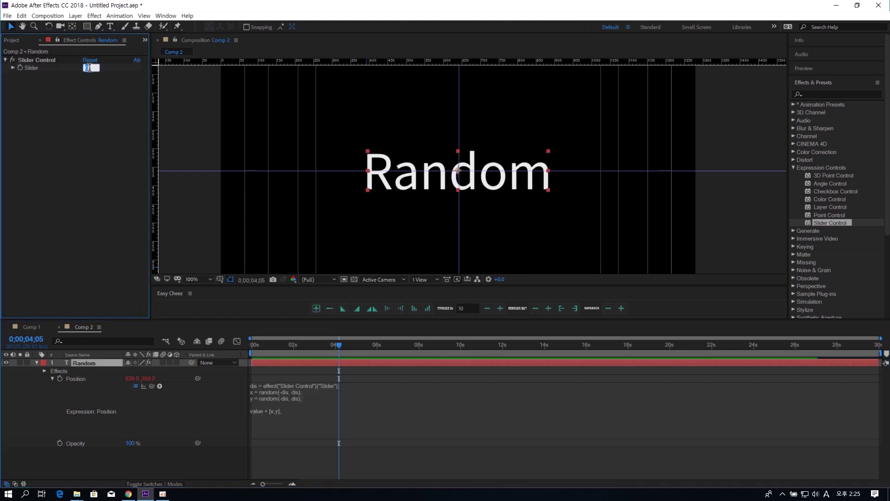
key("Return")
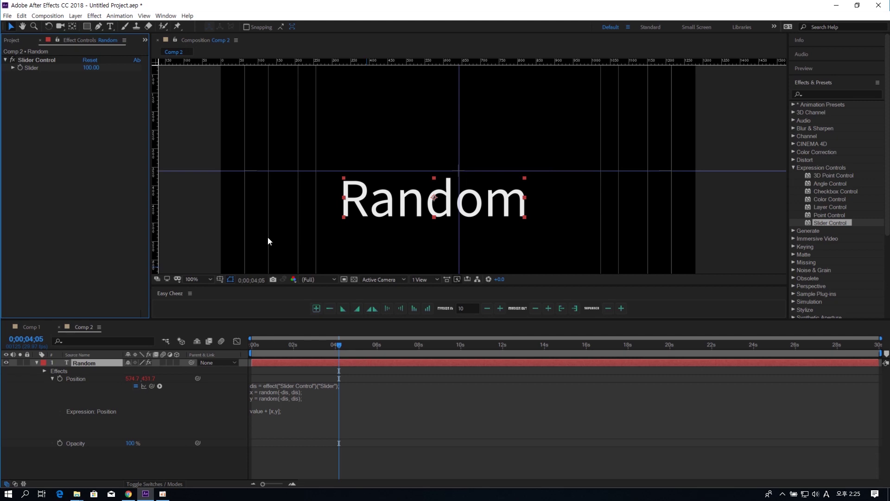
key("space")
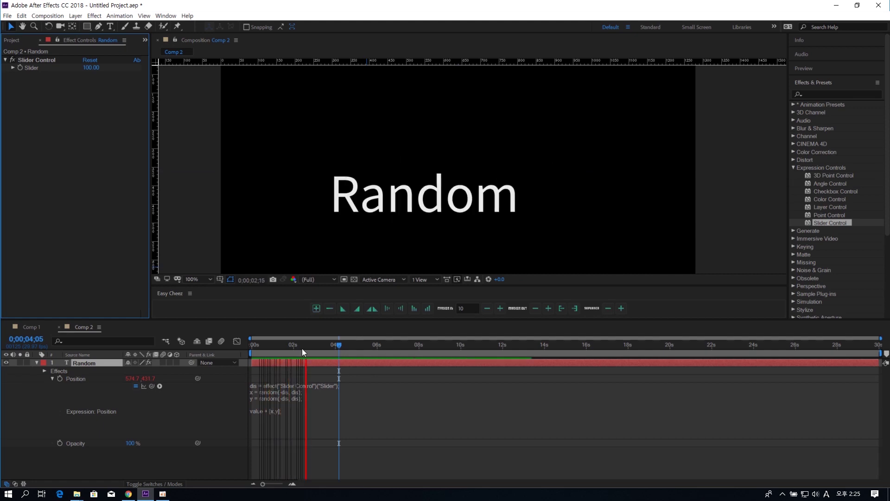
Start keyframing the Slider at 0;00;00;00 with a value of 0.
left_click_drag(302, 349, 251, 350)
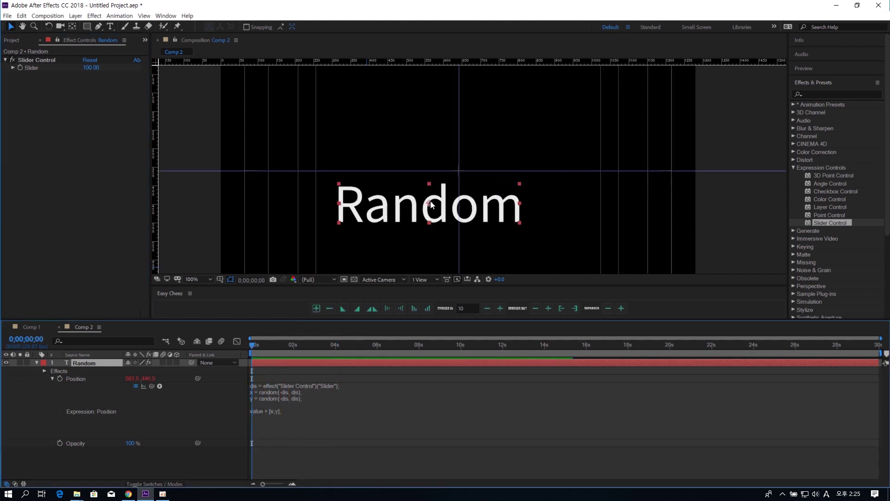
left_click(22, 62)
left_click(91, 68)
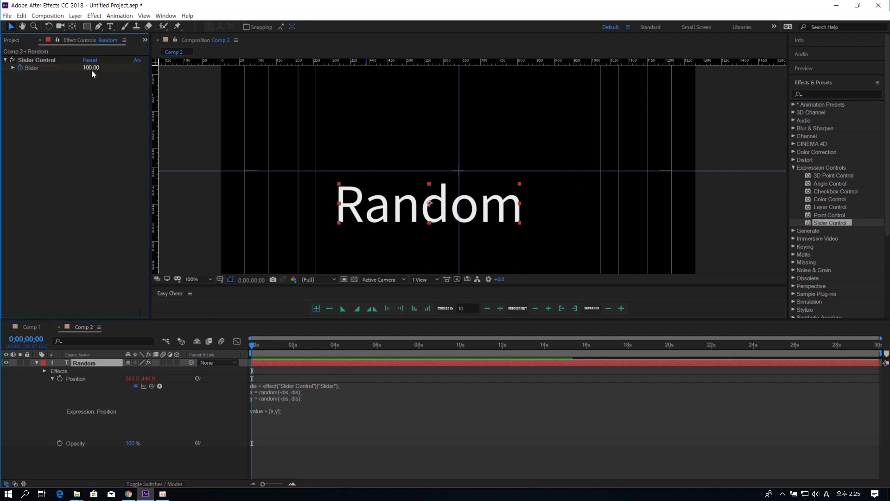
type("0")
left_click(108, 171)
Add a Slider keyframe of 50 at 0;00;04;02.
left_click_drag(327, 345, 336, 345)
left_click(89, 67)
type("50")
left_click(360, 364)
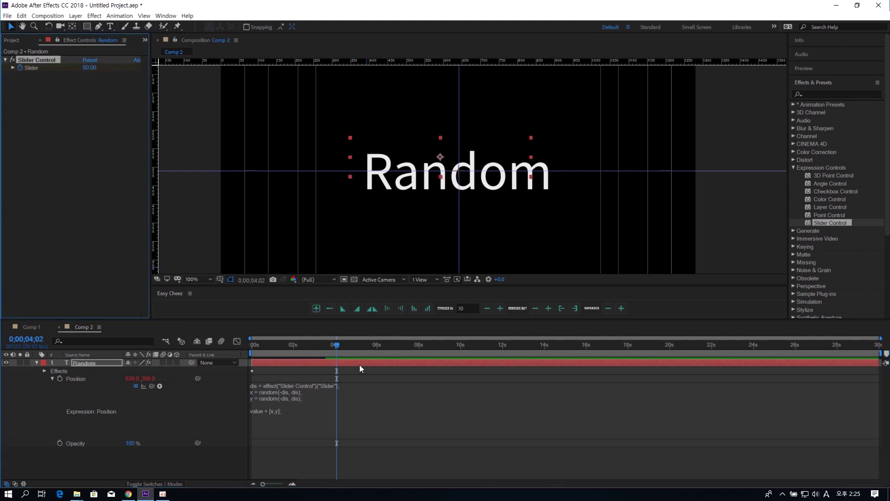
Preview the animated Slider's effect on the text from 0;00;00;00, replaying it several times.
left_click_drag(331, 346, 243, 340)
key("space")
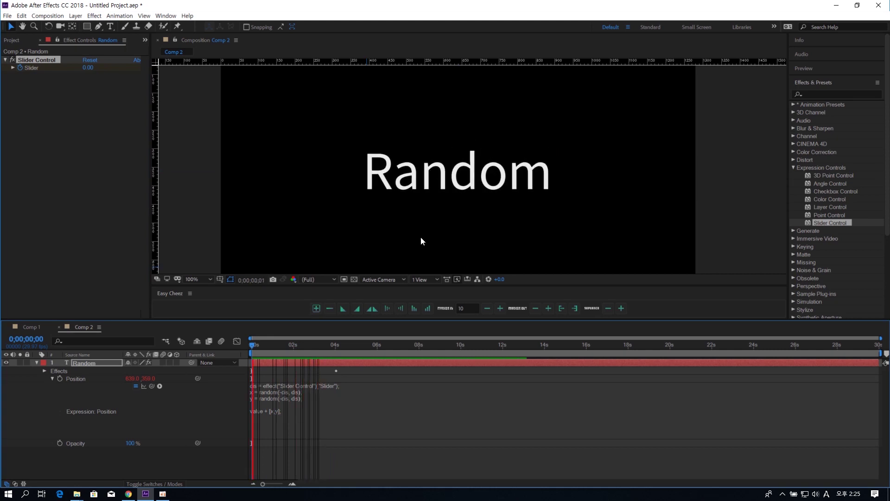
key("space")
key("space")
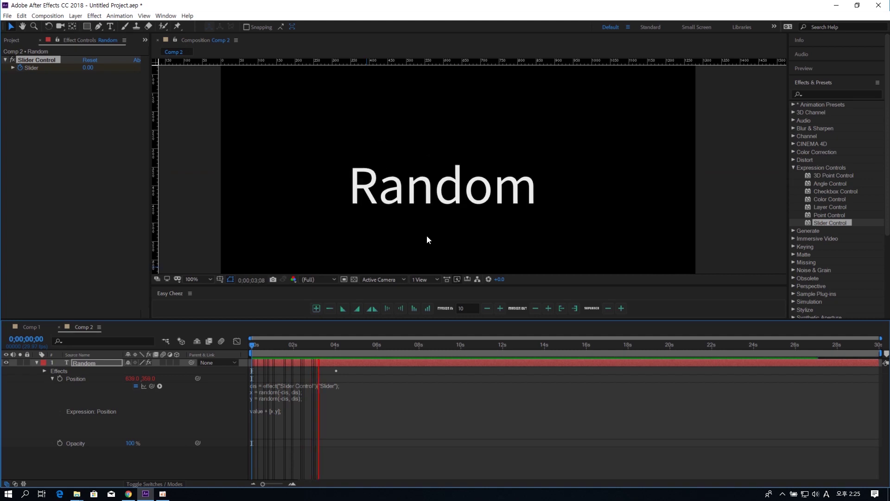
key("space")
key("space")
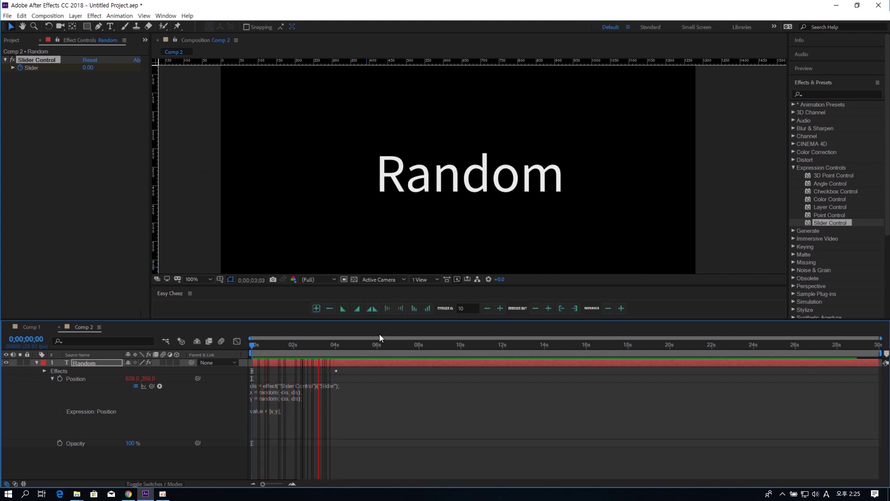
key("space")
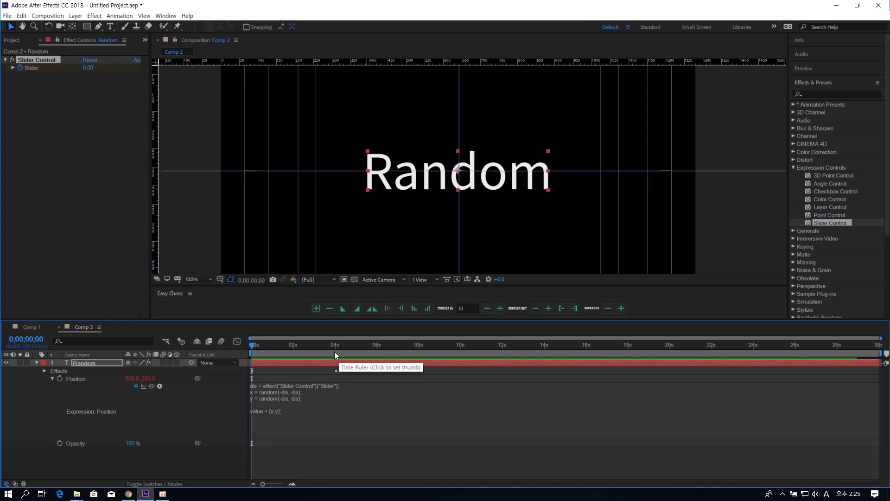
Reveal the layer's keyframed properties and set the Slider keyframe at 0;00;04;02 to 10.
key("u")
left_click_drag(328, 351, 334, 352)
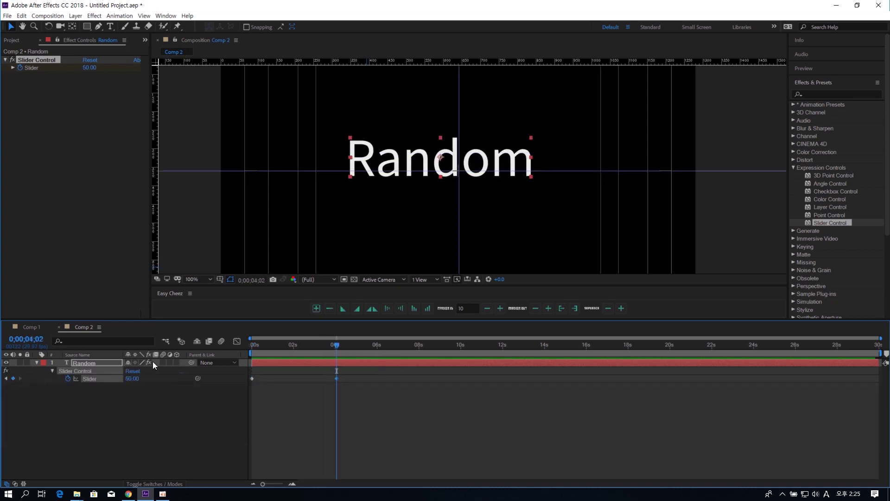
left_click(131, 379)
type("10")
key("Return")
left_click(138, 399)
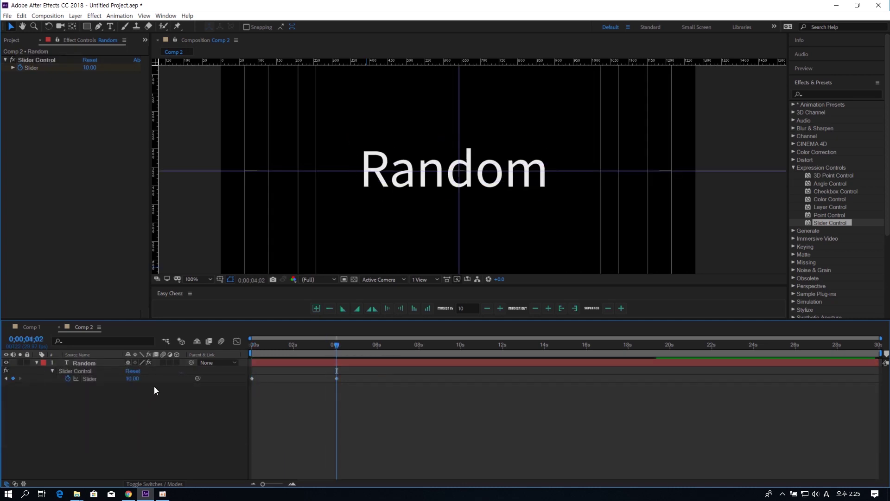
Enable motion blur for the Random layer and the composition, and preview the blurred text from the start.
left_click(222, 341)
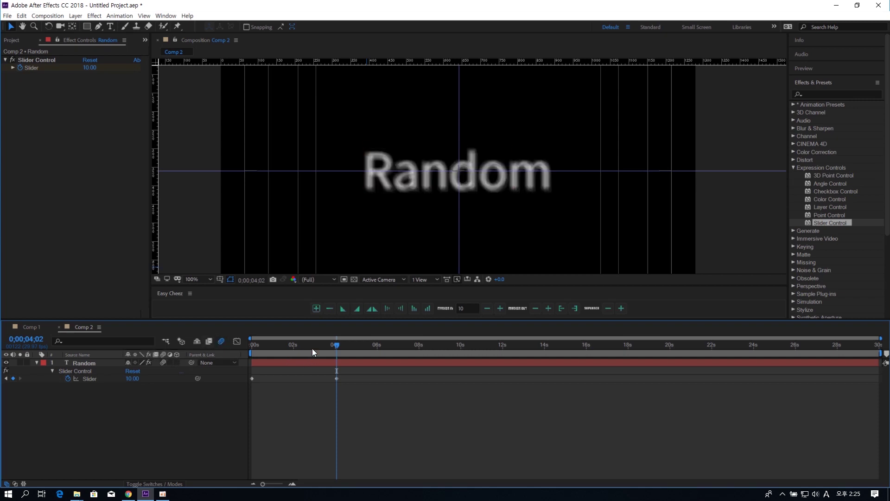
left_click_drag(288, 347, 238, 349)
key("space")
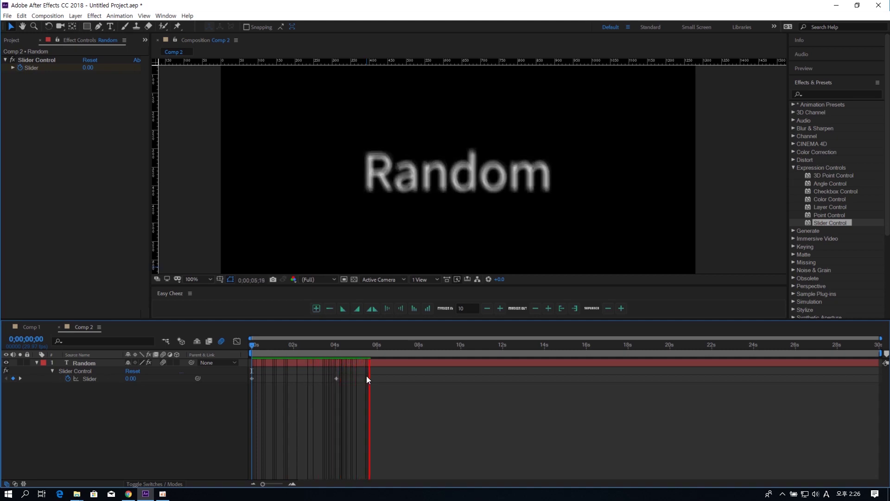
left_click(258, 346)
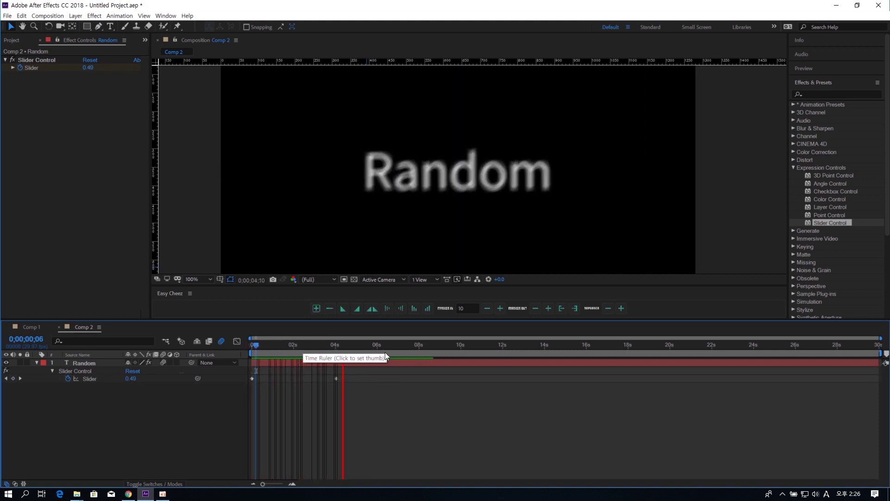
Add a Slider keyframe of 0 at 0;00;08;01, and compress the three keyframes in time so the last falls at about 3 seconds.
left_click(419, 347)
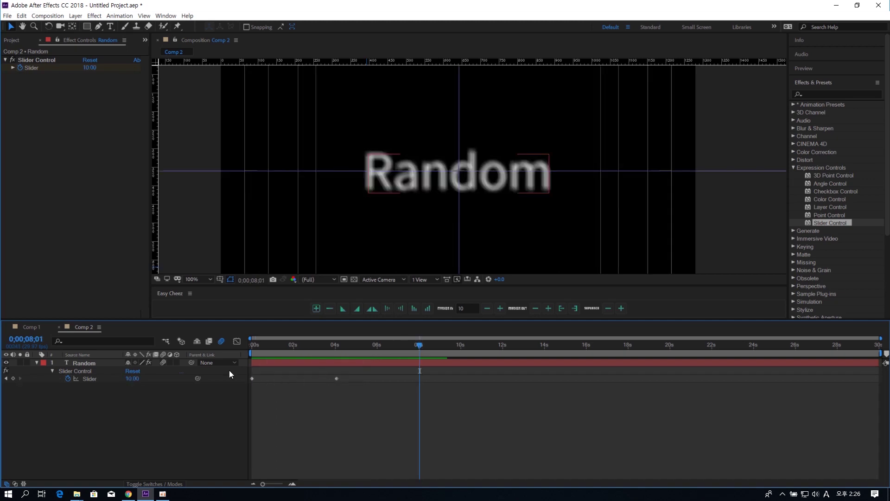
left_click(132, 378)
type("0")
key("Return")
mouse_move(326, 378)
left_mouse_down()
mouse_move(436, 374)
mouse_move(322, 379)
left_mouse_up()
Preview the shortened shake from 0;00;00;00, and move the current time to 0;00;03;19.
left_click_drag(301, 349, 236, 349)
key("space")
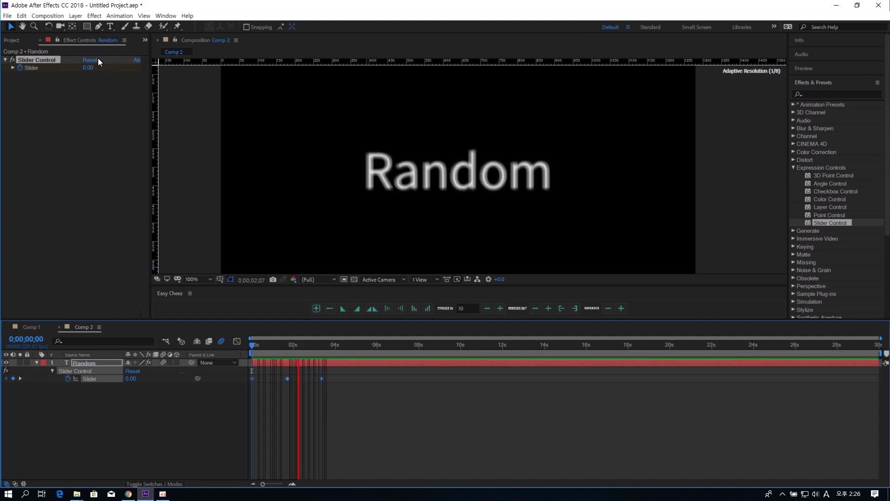
left_click(421, 357)
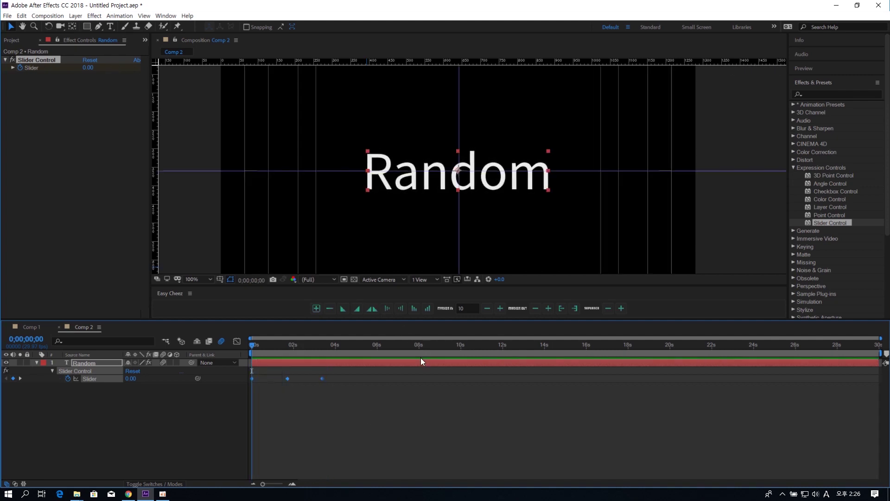
key("space")
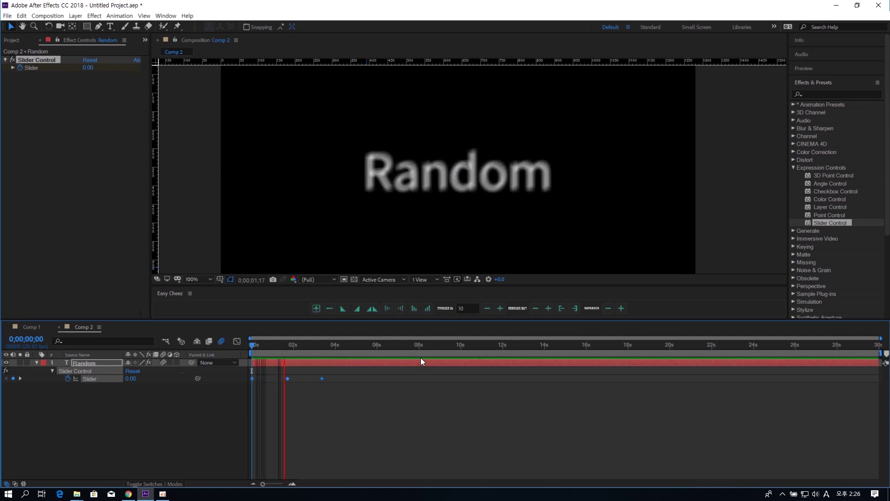
left_click(328, 349)
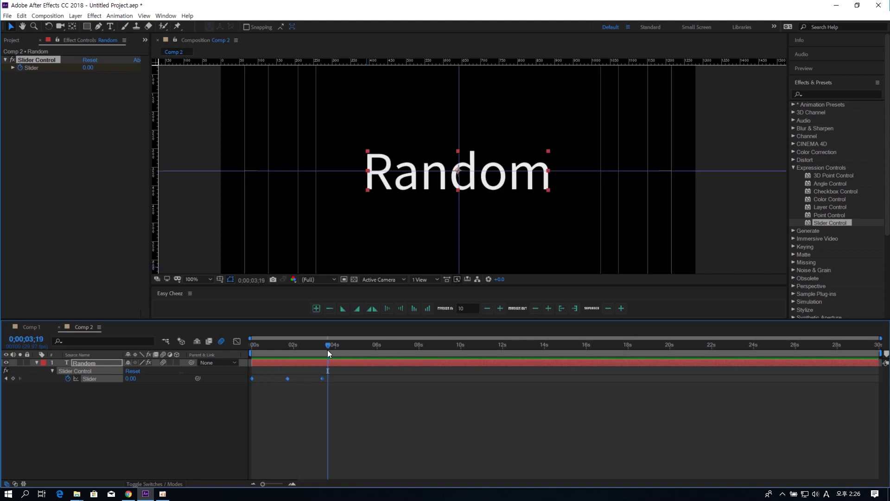
Reveal the Random layer's Position expression to review its dis, x, y and value lines, with the whole frame at 50% magnification.
left_click(374, 414)
key("comma")
left_click(491, 180)
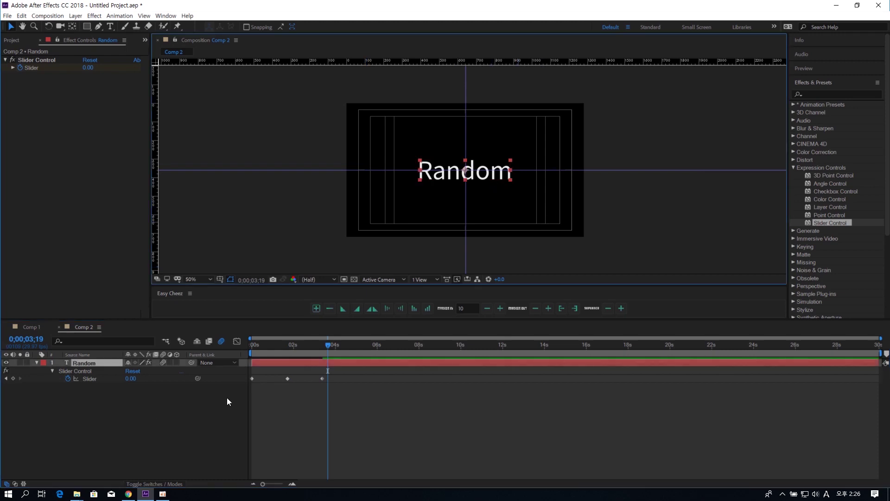
key("p")
left_click(109, 371)
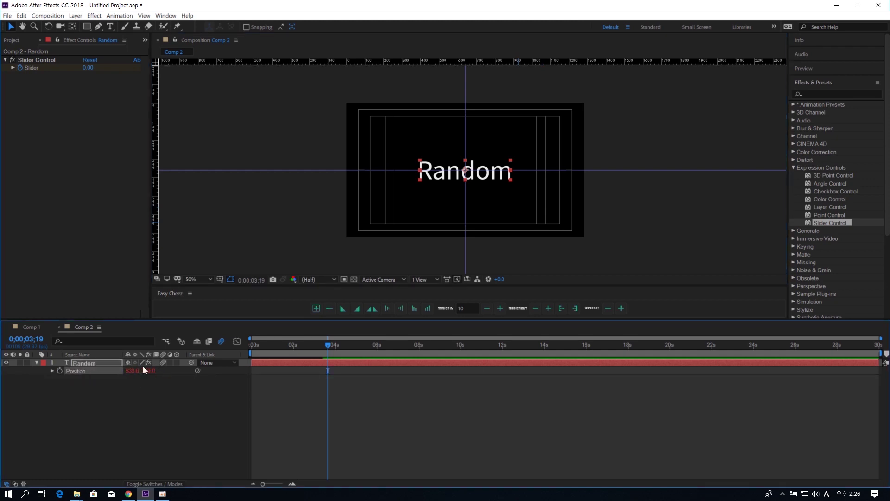
left_click(52, 370)
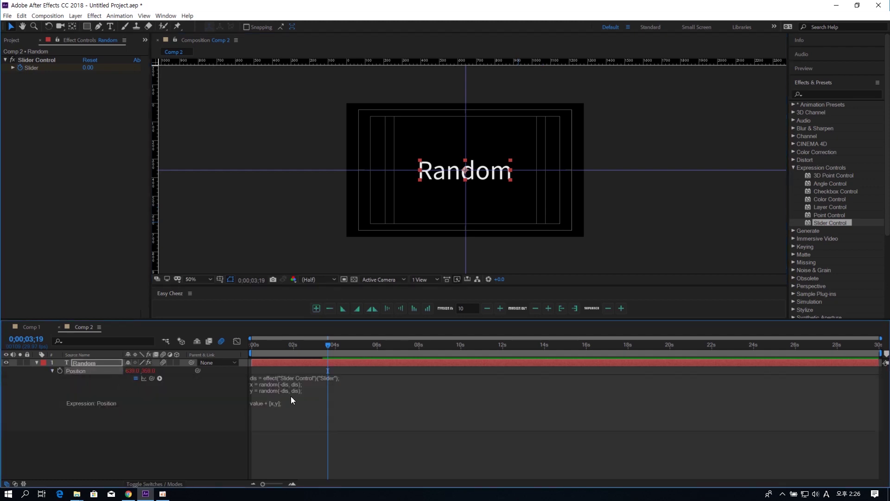